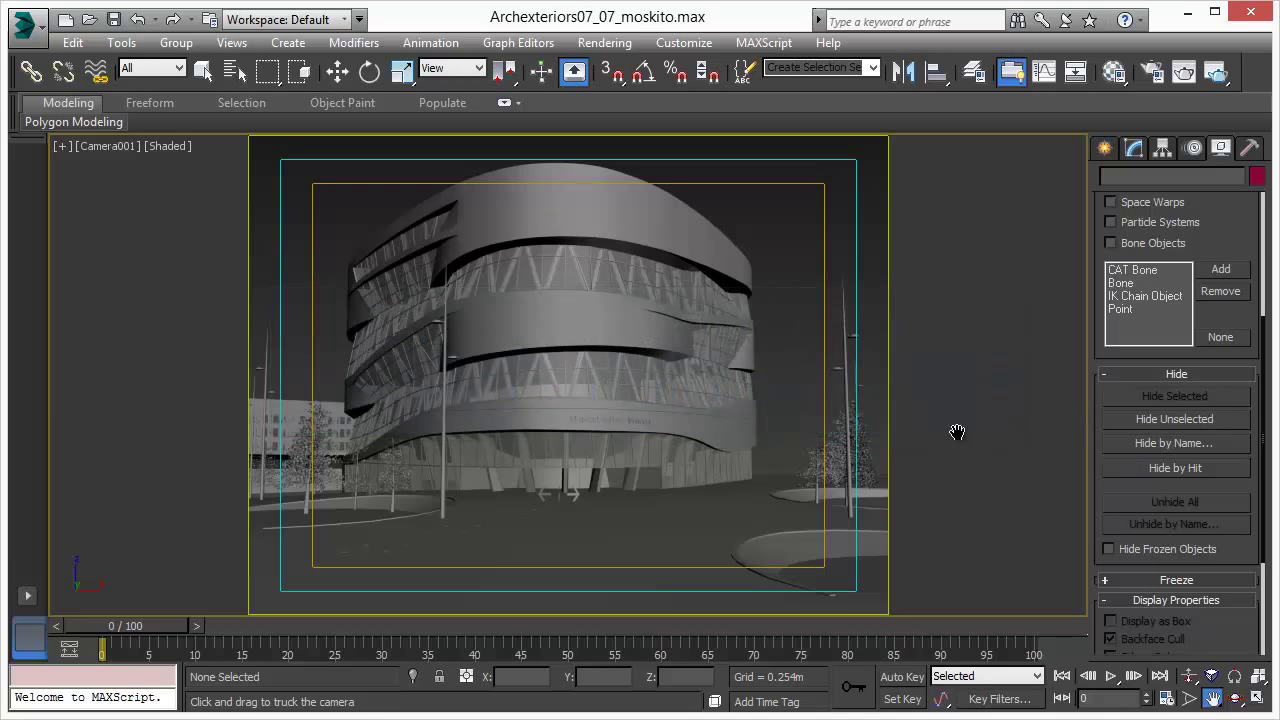
Step: Open the Material Editor and start an ActiveShade render of the camera view, arranging both windows side by side
left_click(1114, 72)
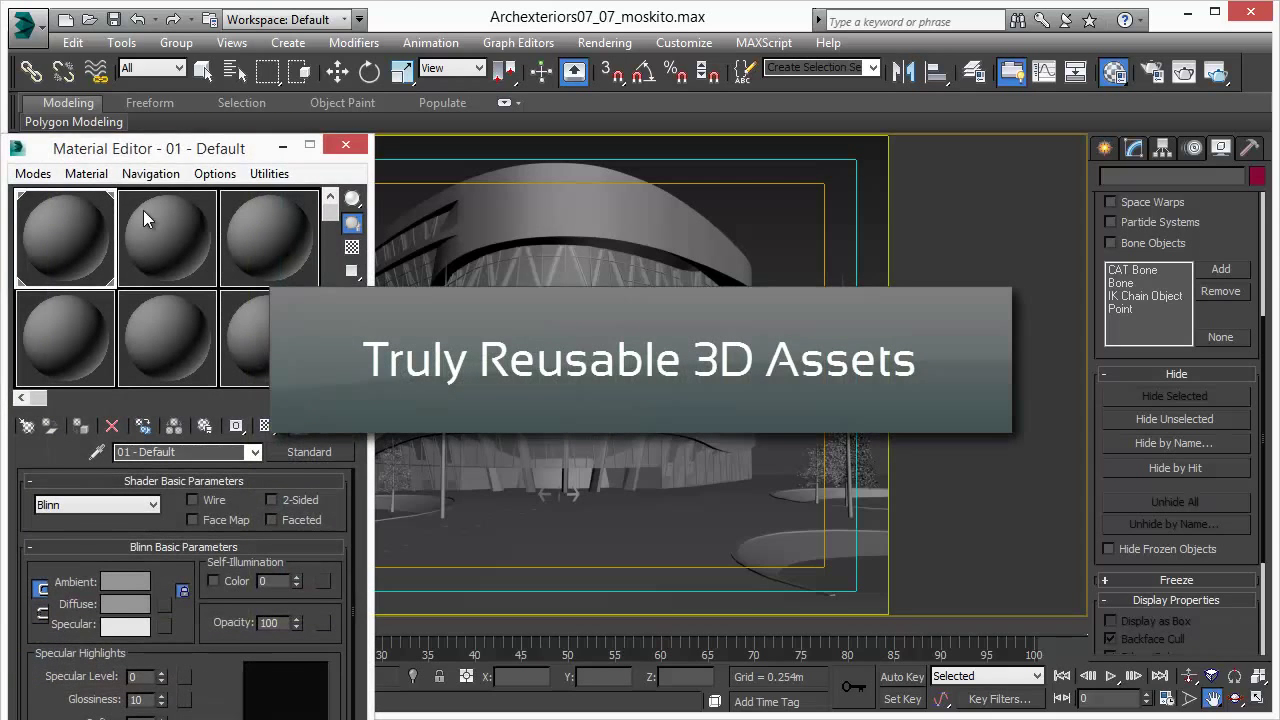
left_click_drag(152, 150, 175, 48)
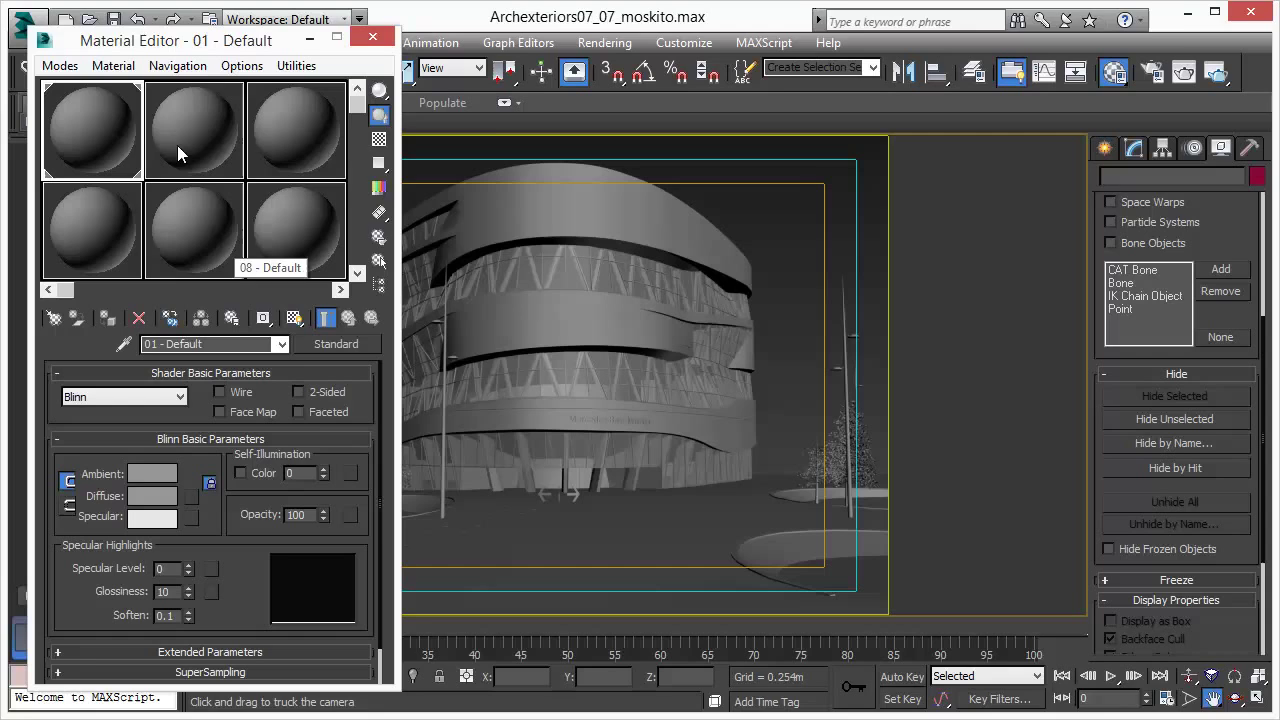
left_click(1215, 72)
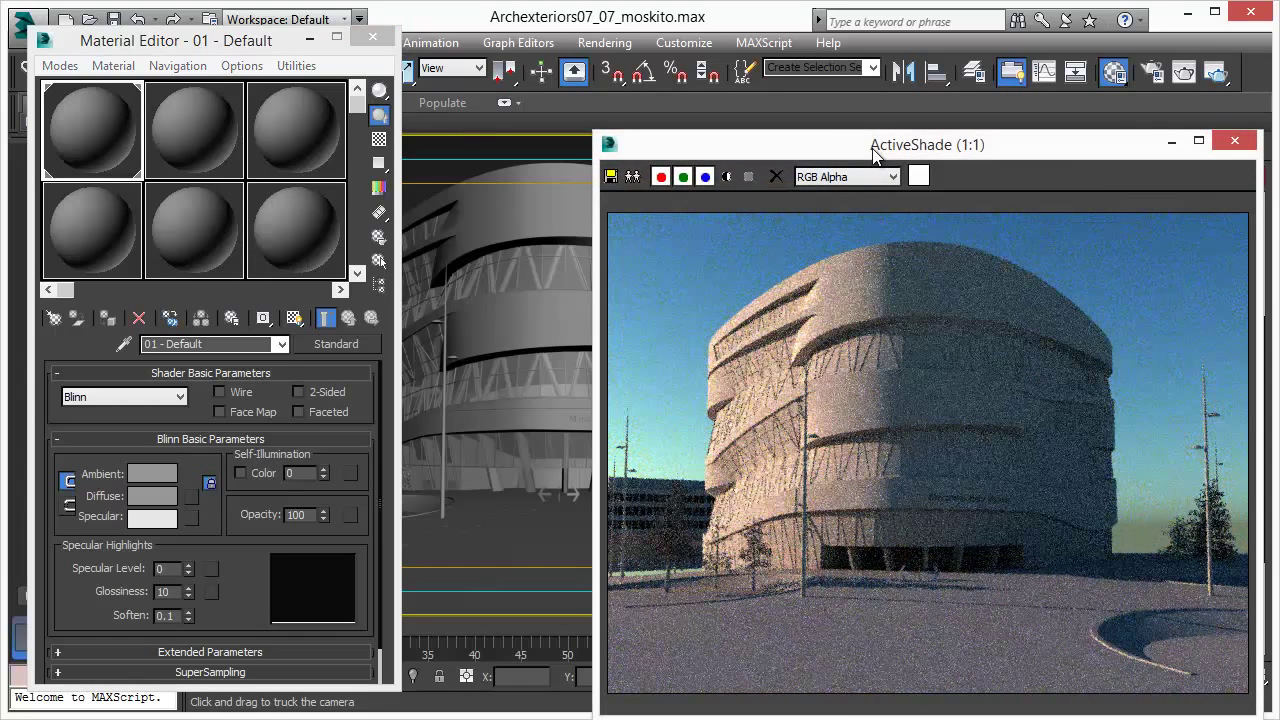
left_click_drag(863, 140, 851, 127)
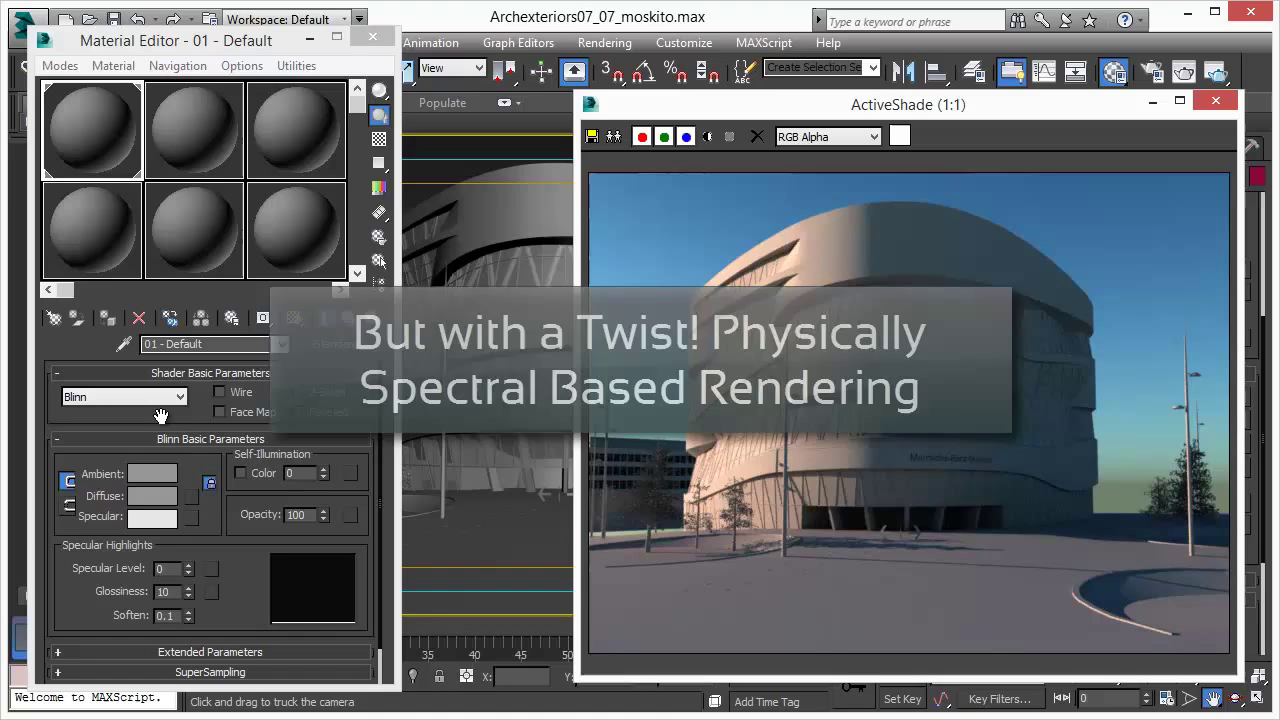
Step: Activate the second material sample slot and select the building's glass objects through the glass selection set
left_click(192, 103)
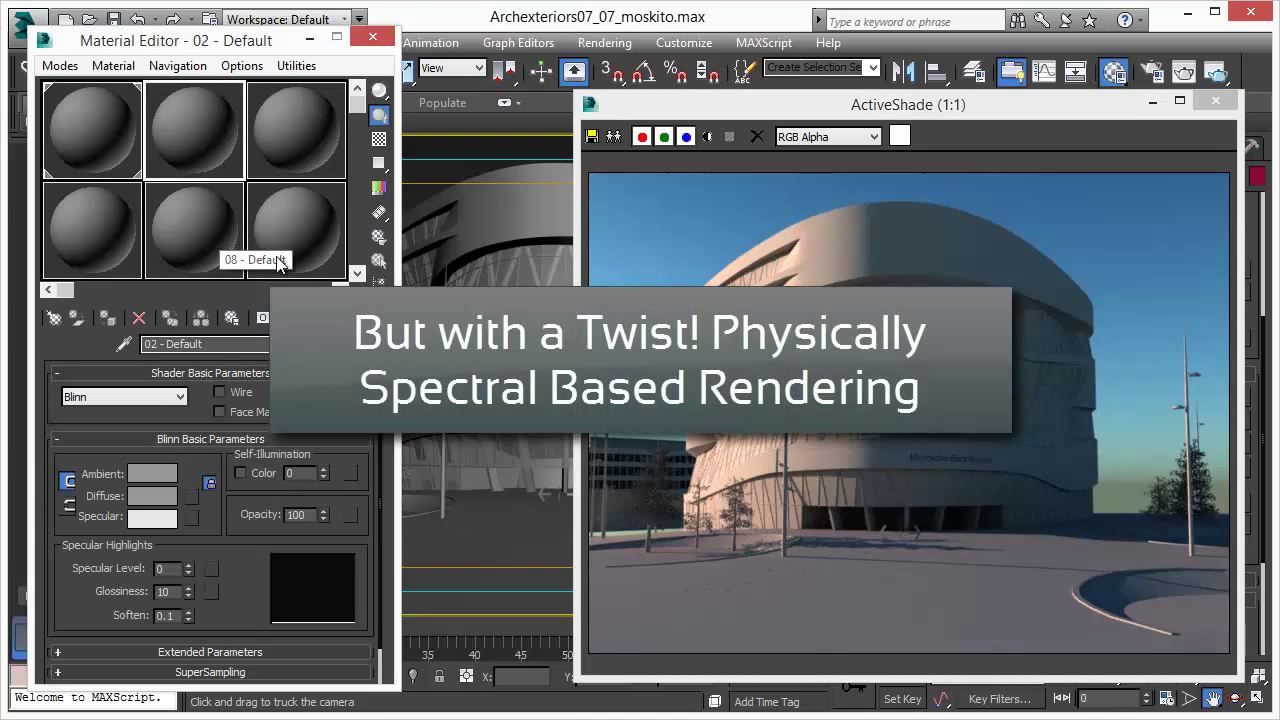
left_click(871, 67)
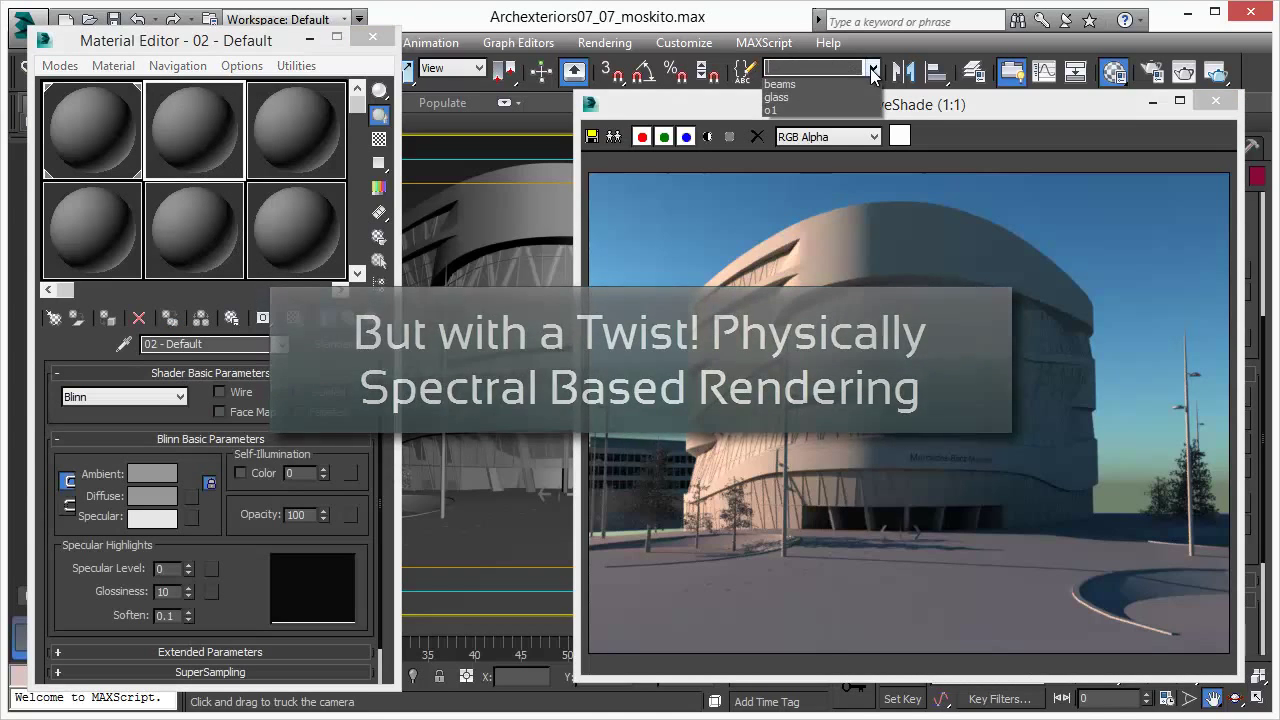
left_click(791, 101)
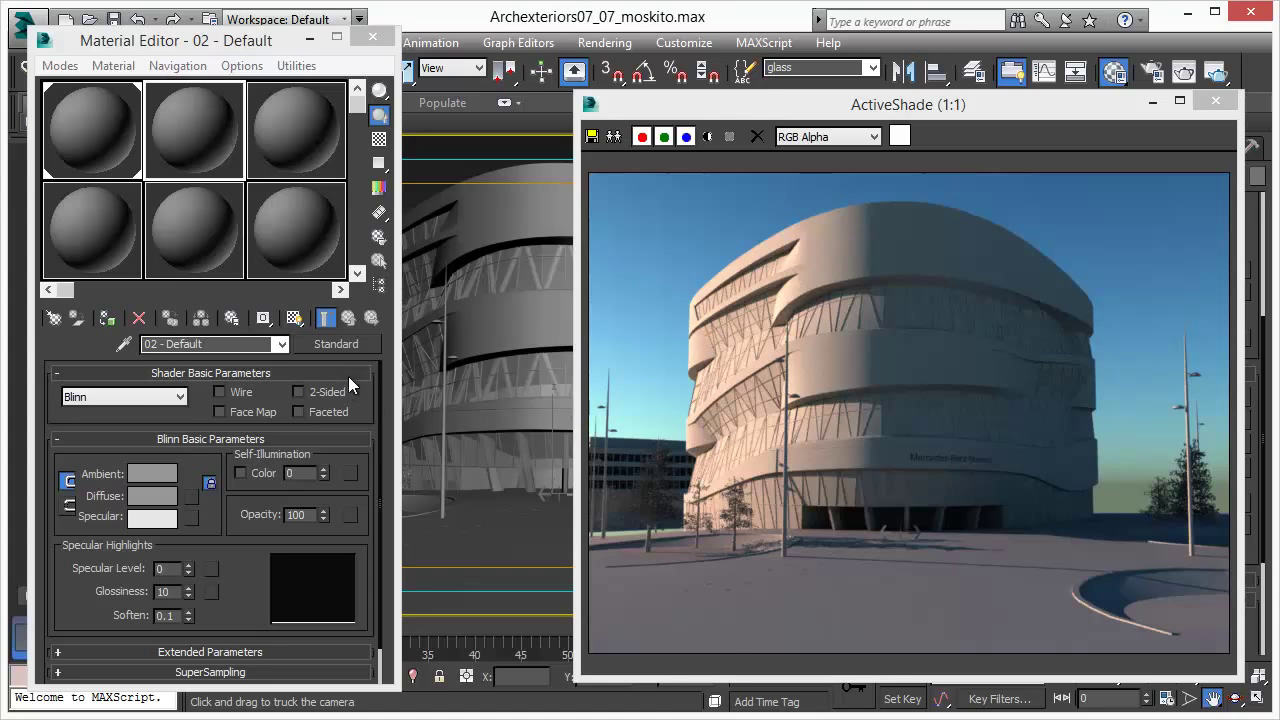
Step: Replace the second slot's Standard material with Rippled - Medium Blue from the Autodesk Material Library's Glass category
left_click(336, 343)
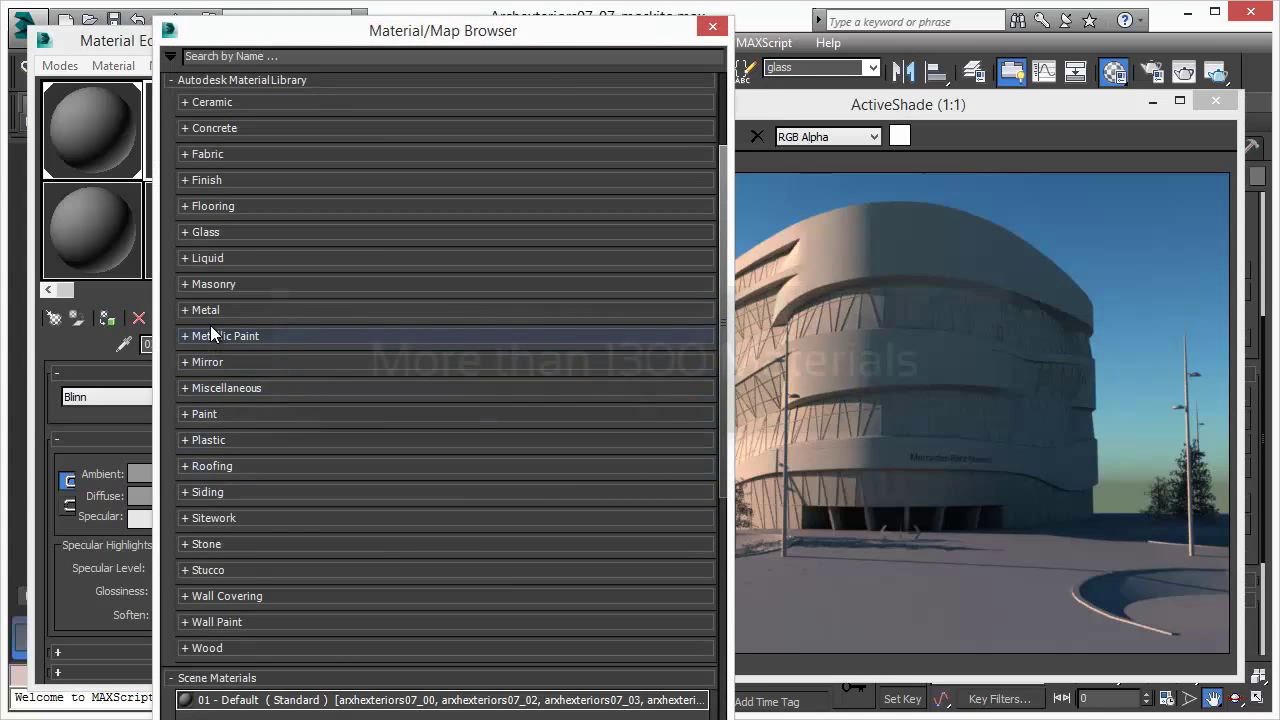
left_click(184, 232)
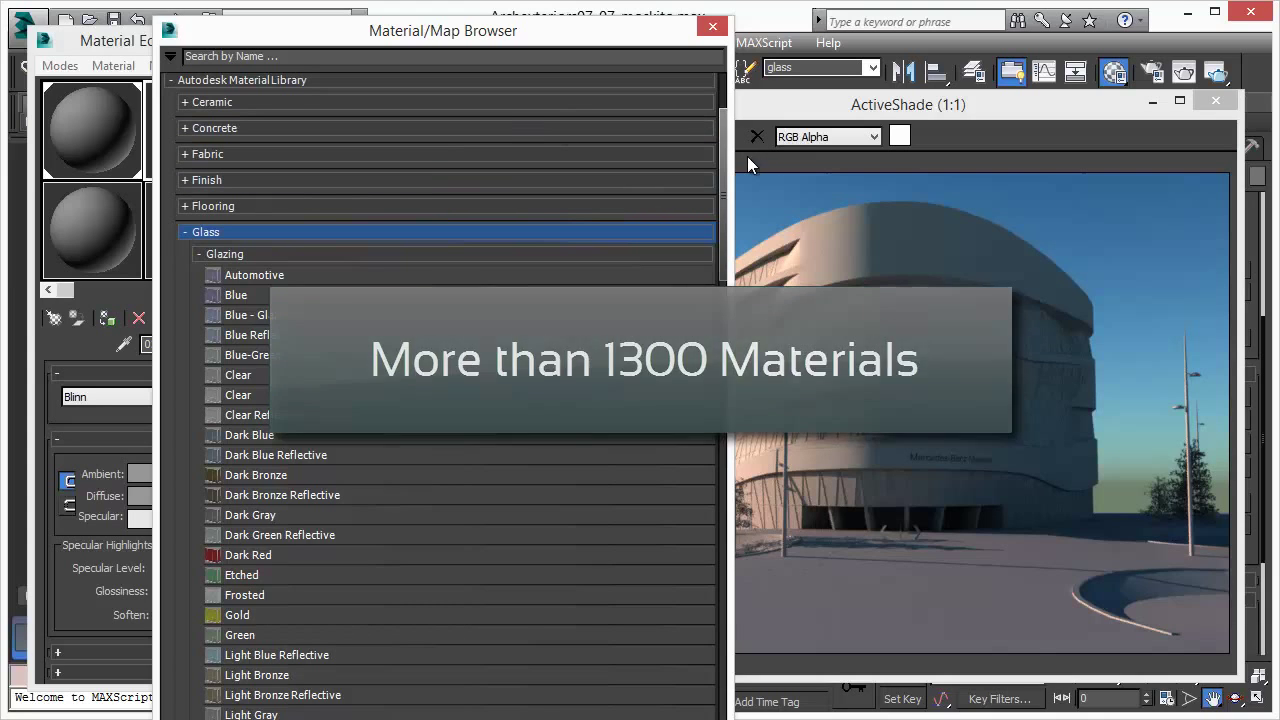
left_click_drag(723, 172, 727, 227)
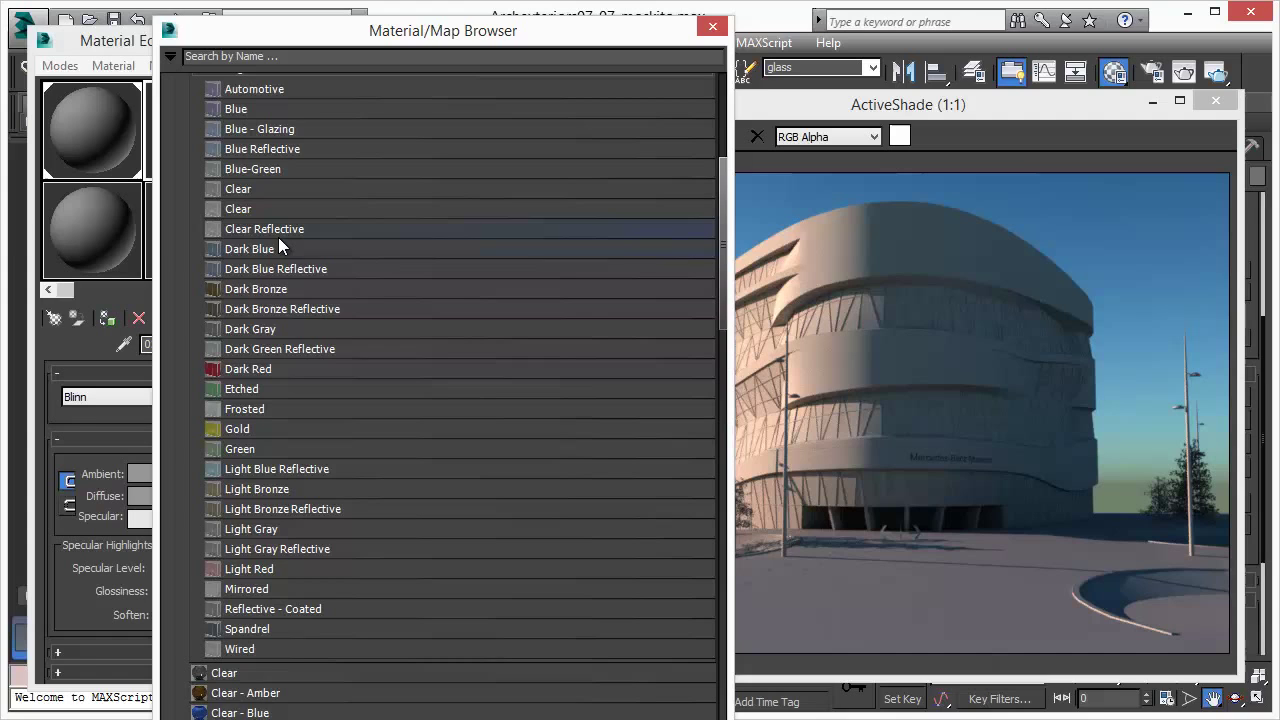
left_click_drag(722, 320, 716, 254)
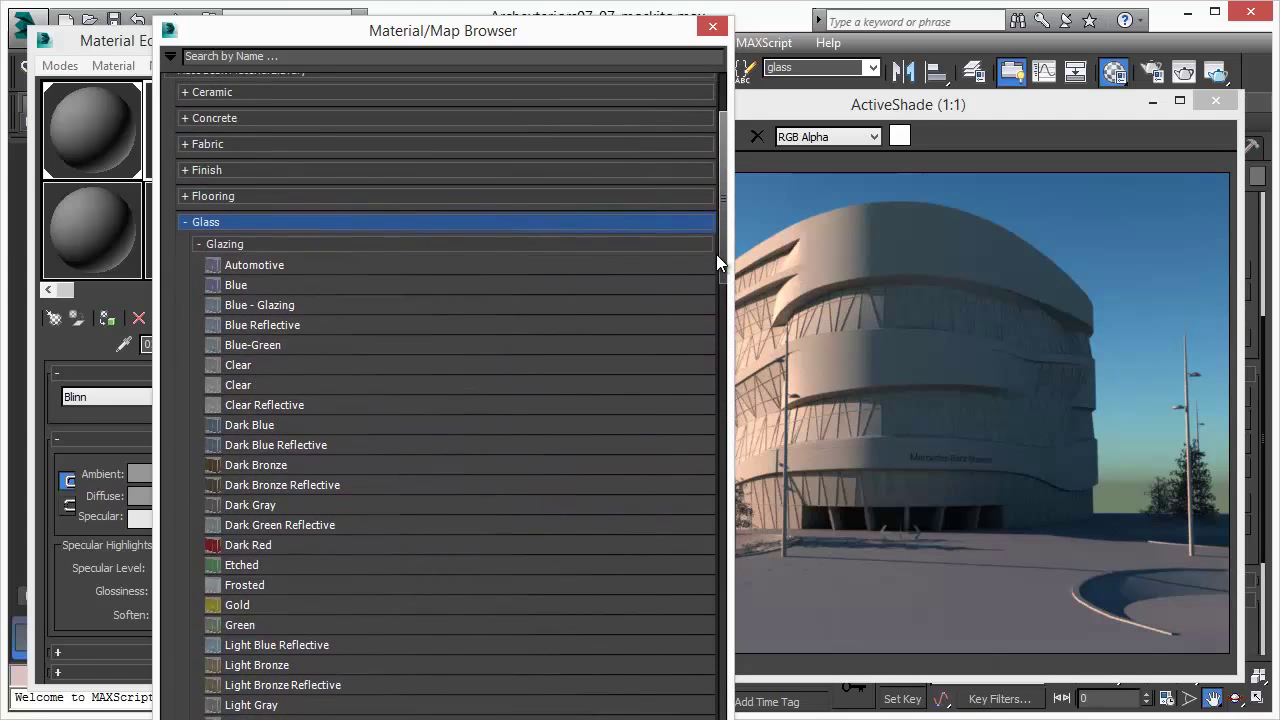
scroll(713, 250, "down", 2)
left_click(210, 151)
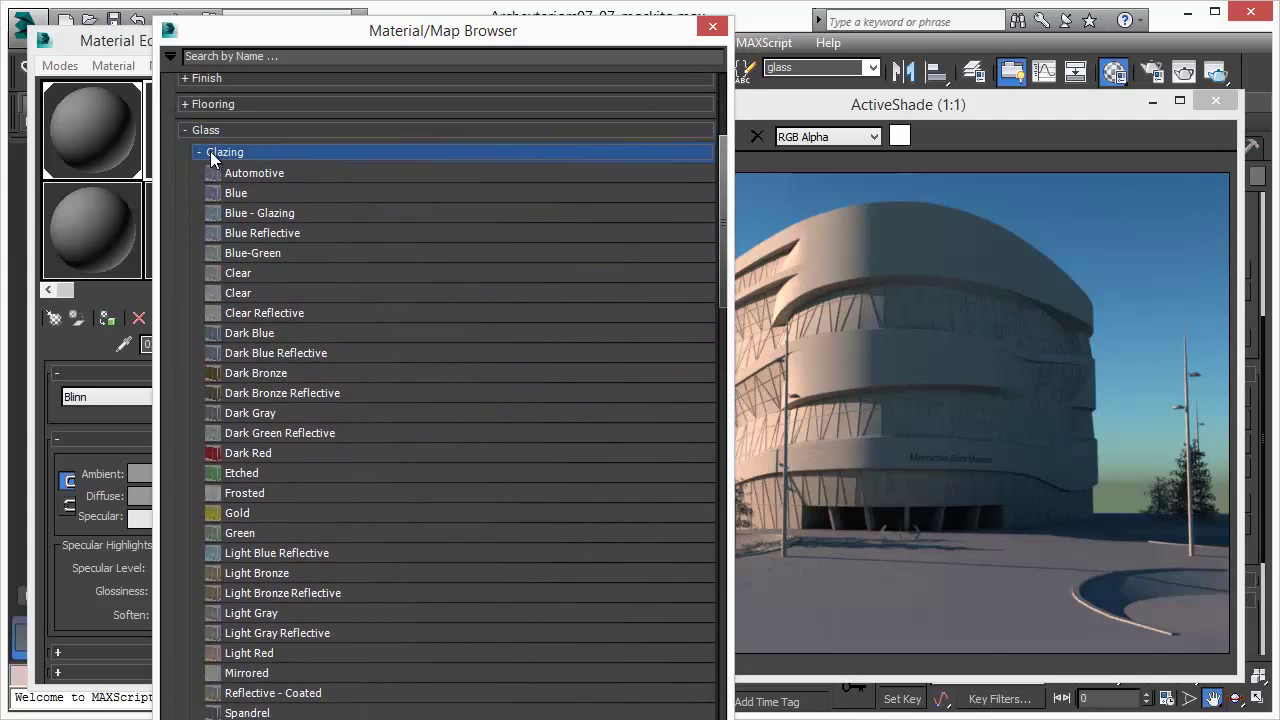
left_click(210, 151)
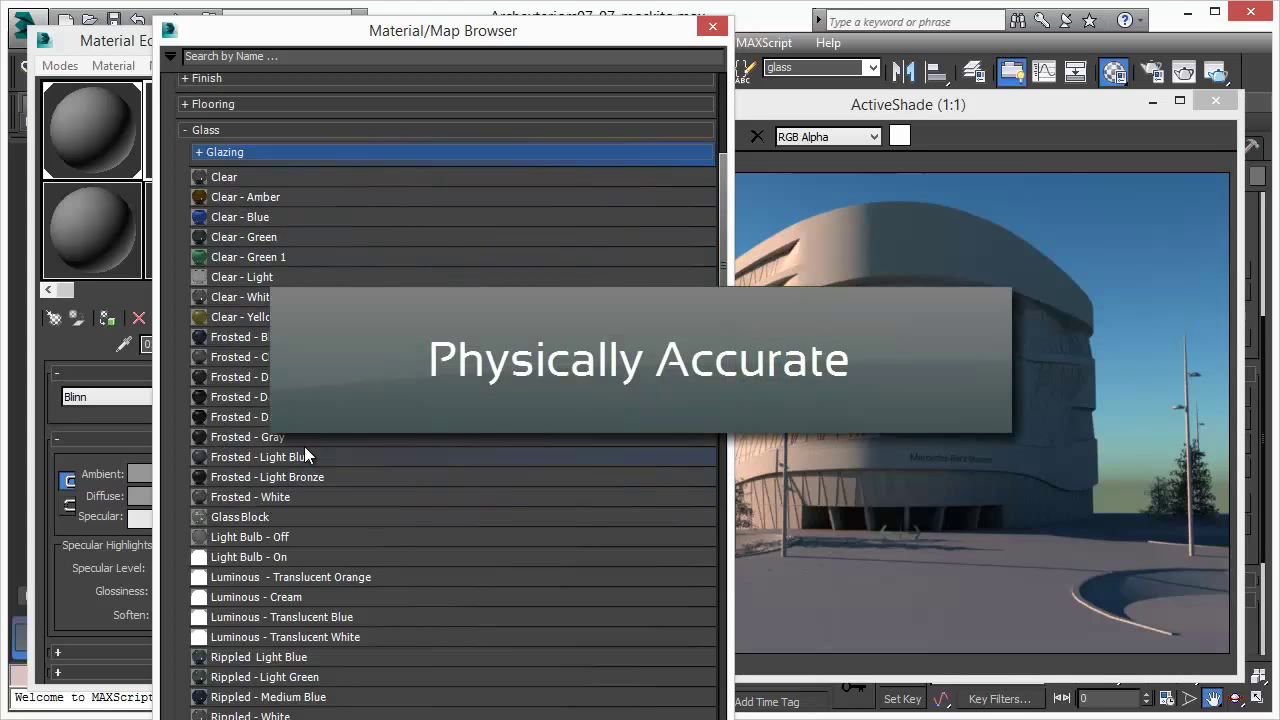
left_click(300, 698)
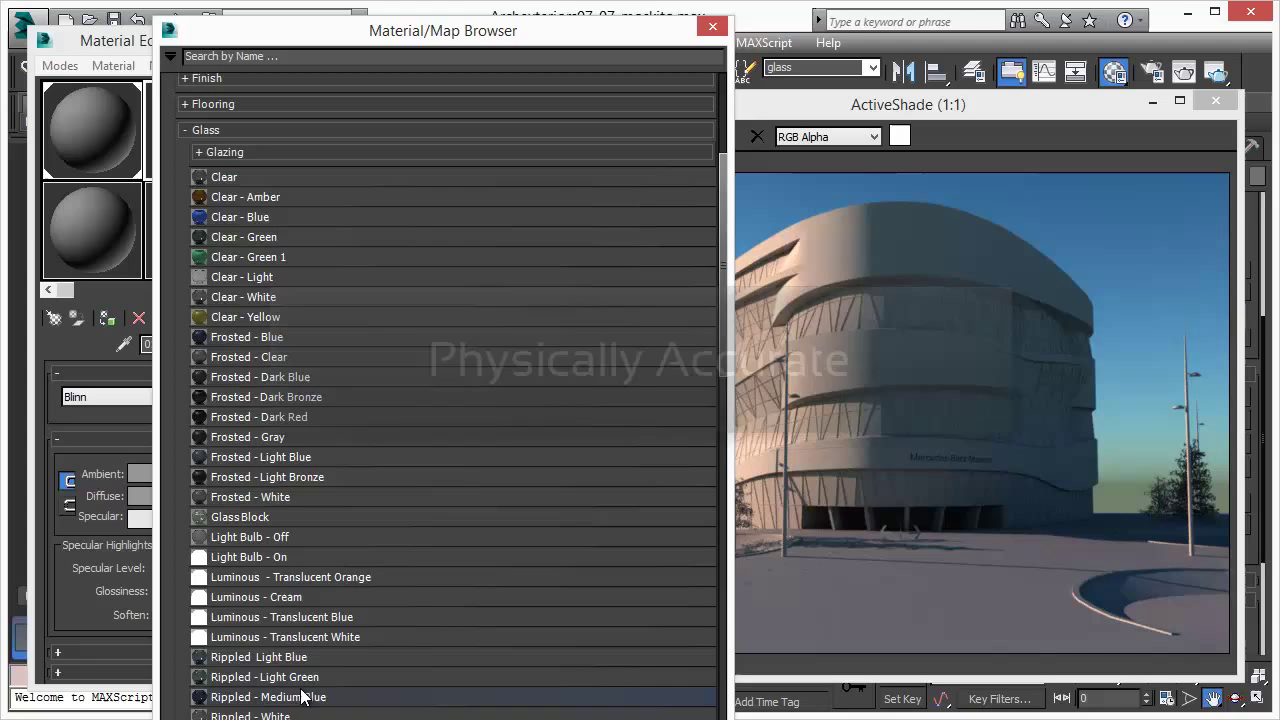
double_click(260, 698)
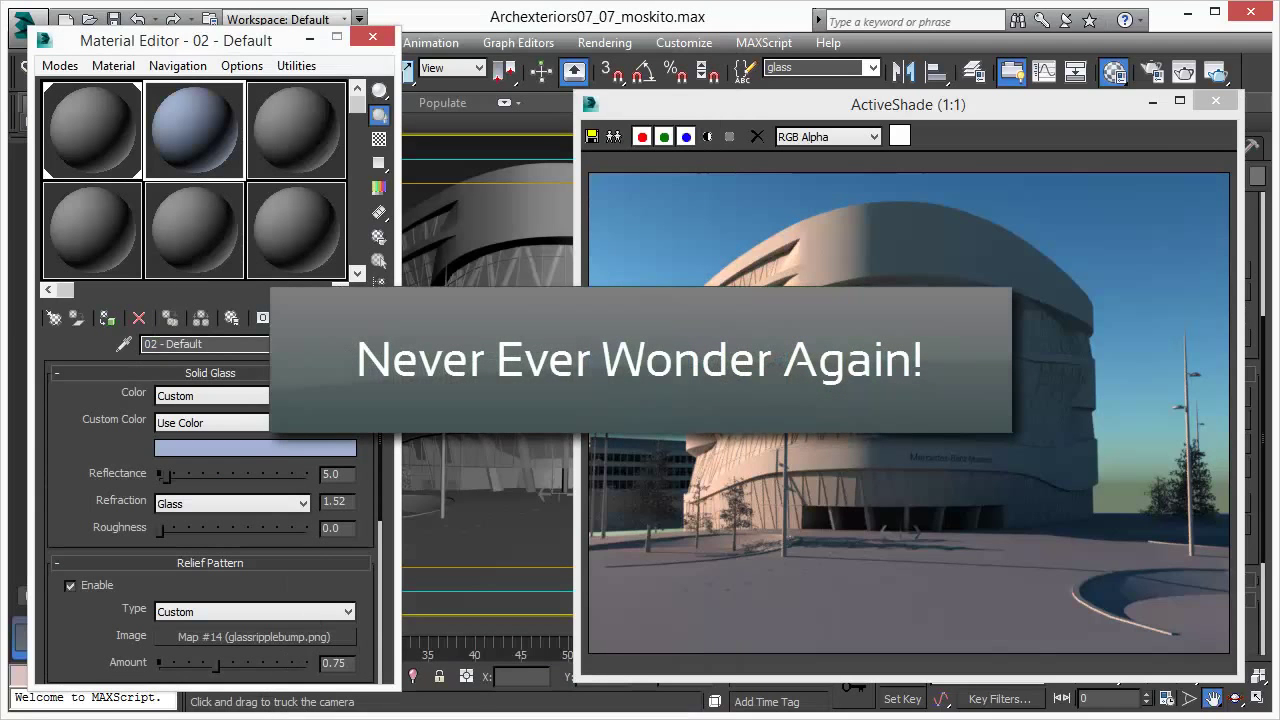
Step: Assign the blue glass material to the selected glass objects and raise its reflectance to about 53.74
left_click(107, 318)
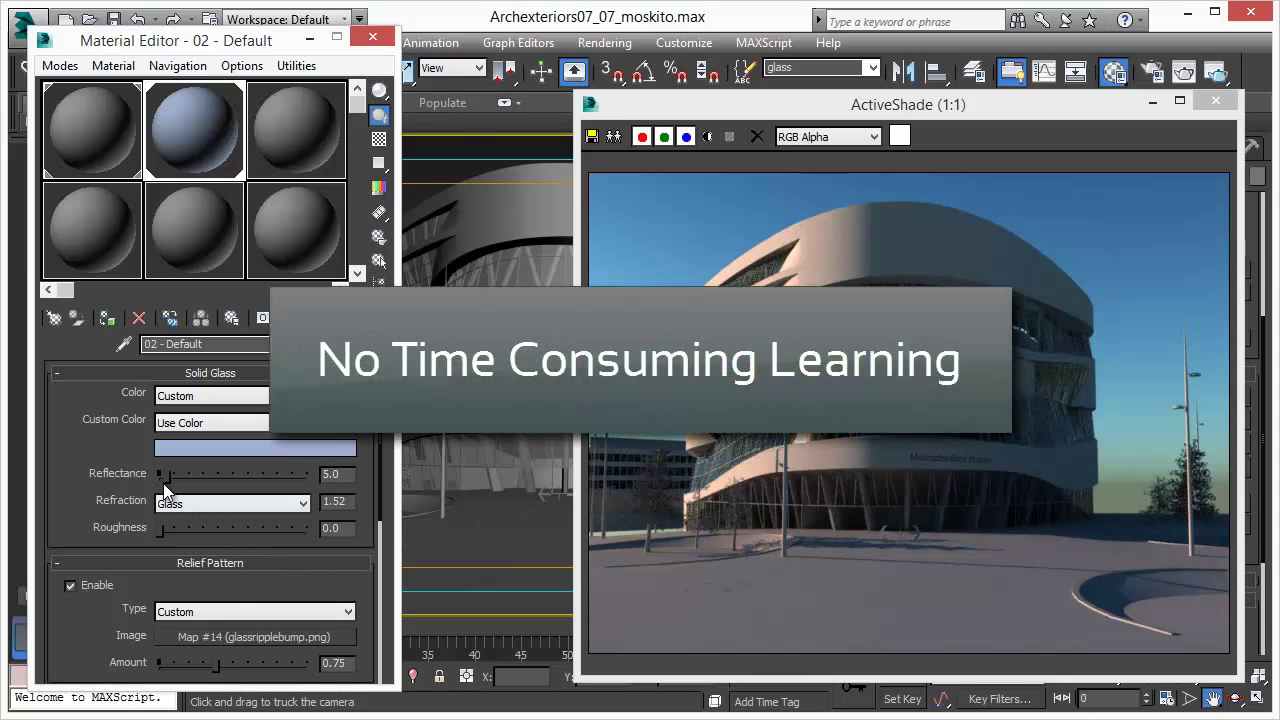
mouse_move(275, 477)
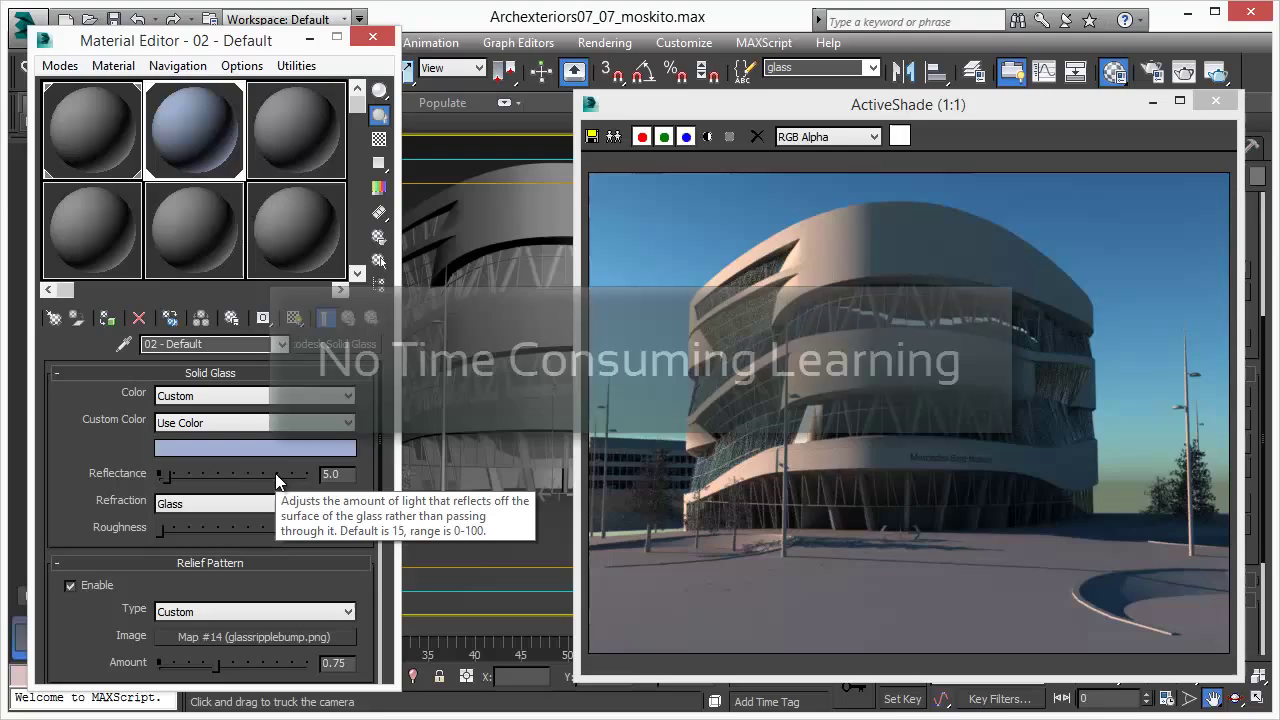
left_click_drag(166, 476, 237, 480)
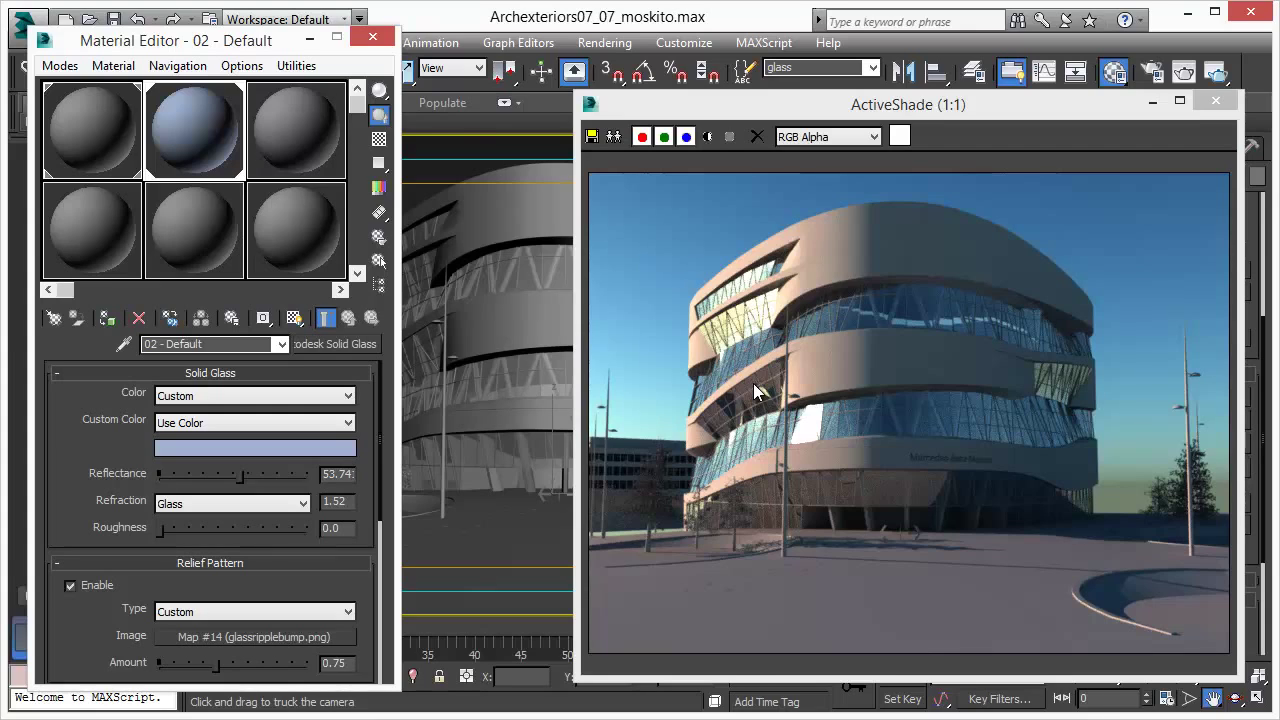
Step: Load Soapstone - Blue Green from the library's Masonry stone materials into the third sample slot
left_click(294, 132)
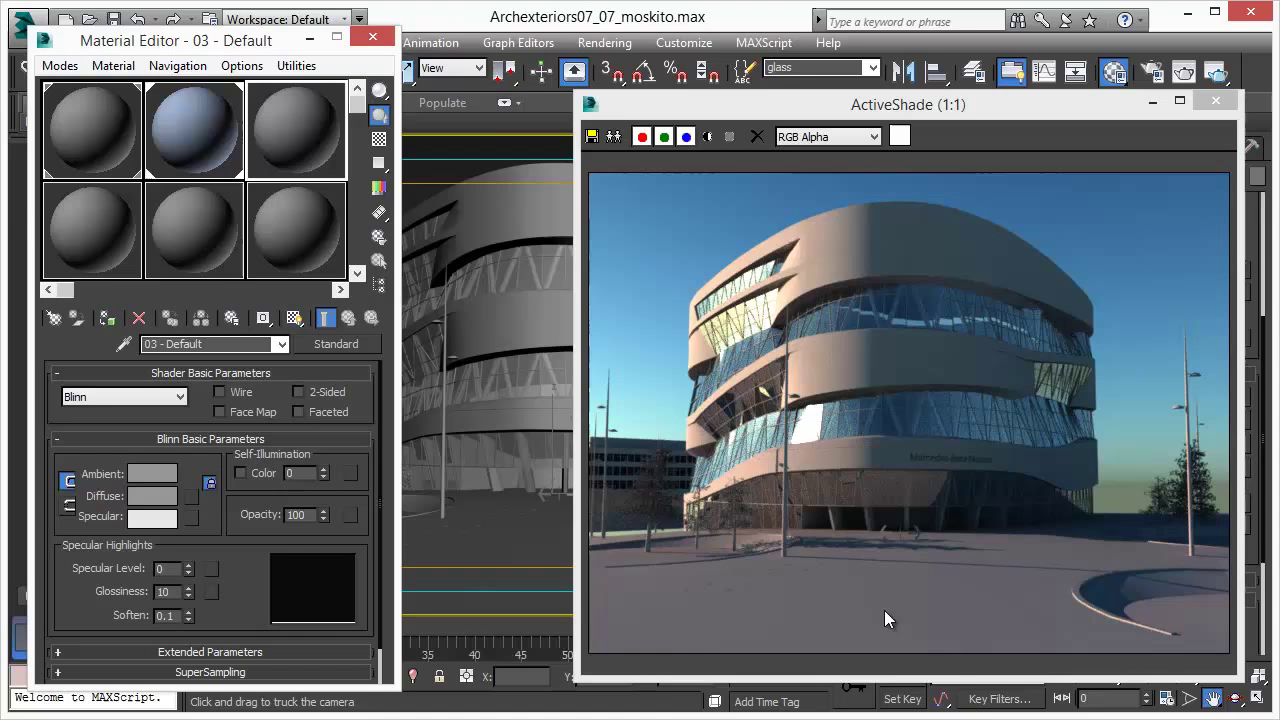
left_click(328, 344)
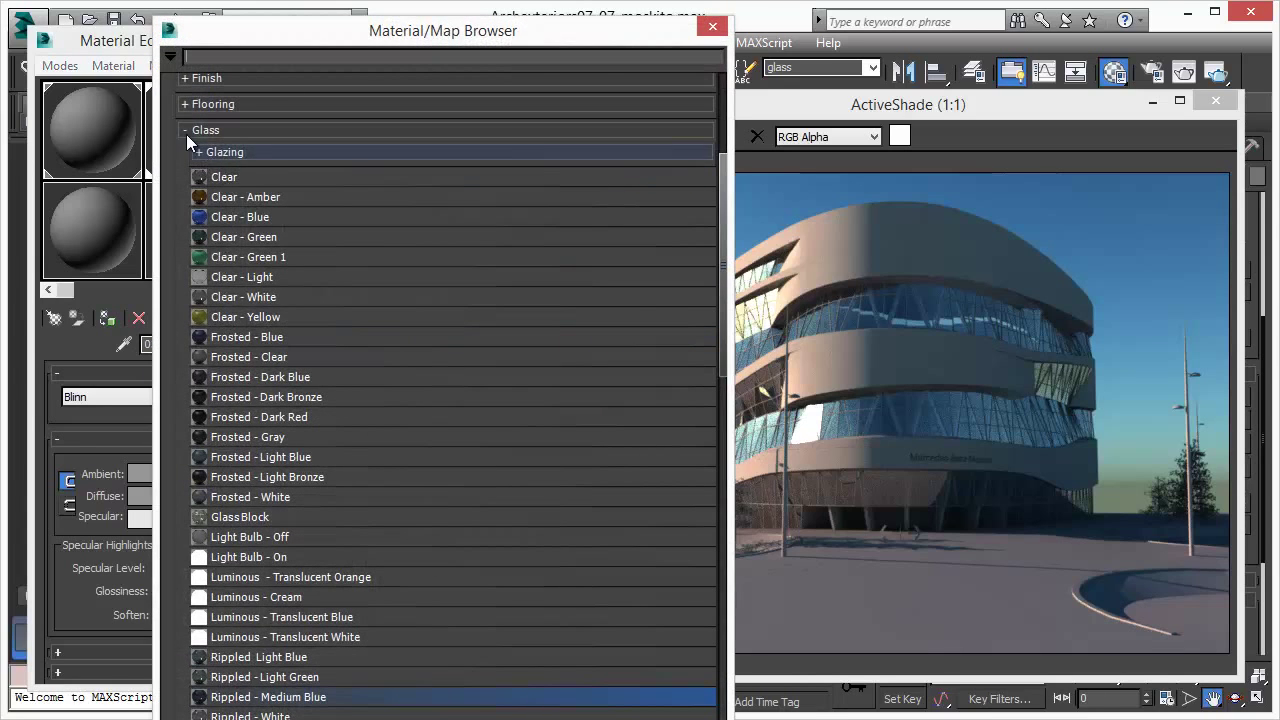
left_click(186, 134)
scroll(288, 506, "up", 3)
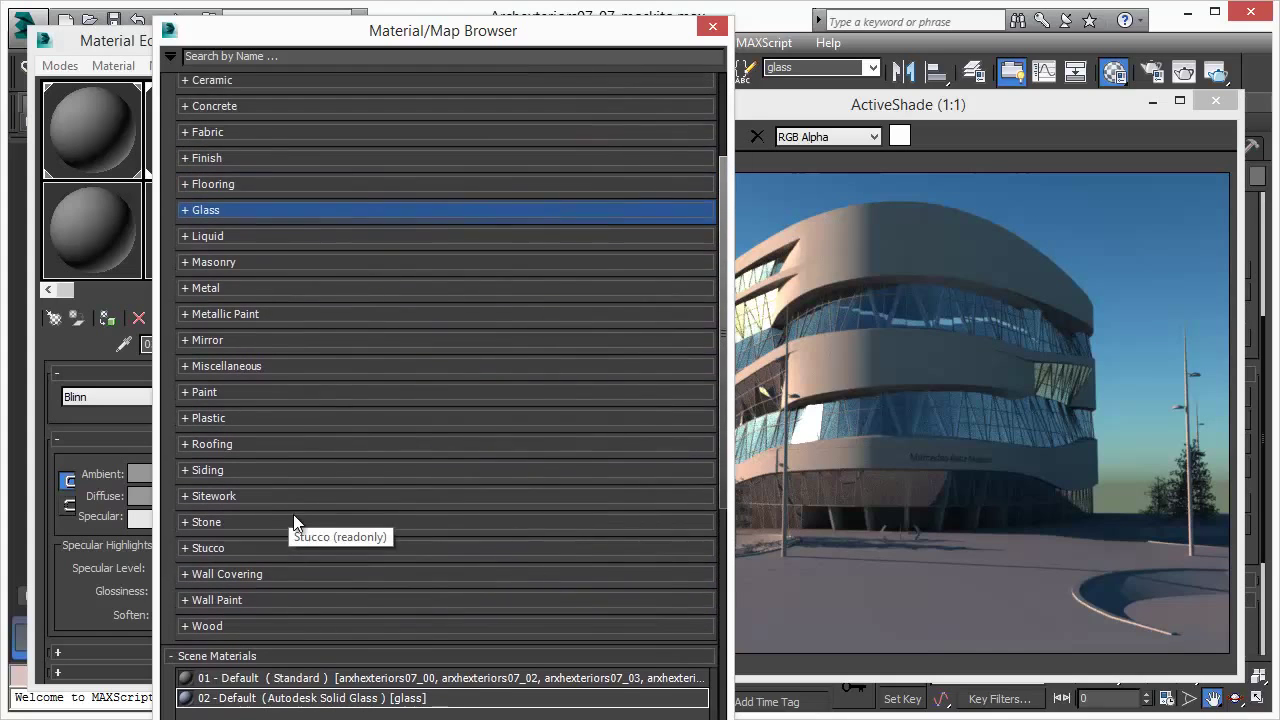
scroll(293, 514, "up", 3)
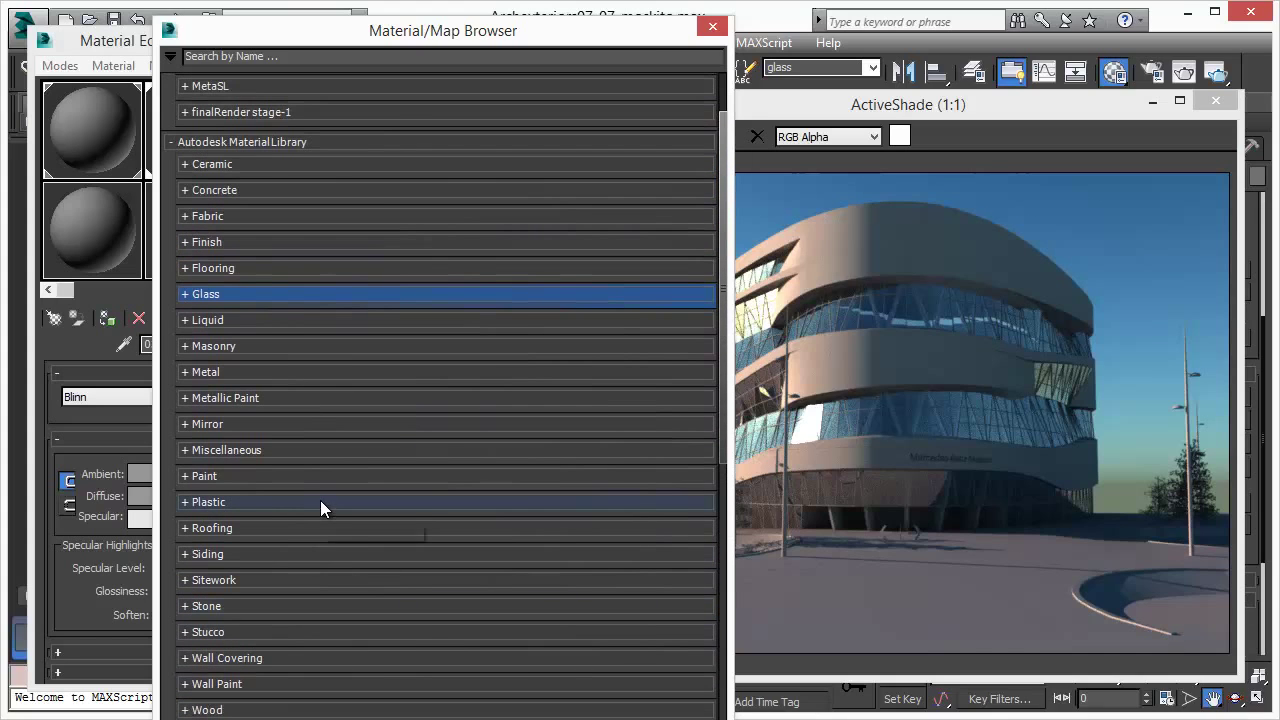
left_click(191, 346)
left_click(204, 335)
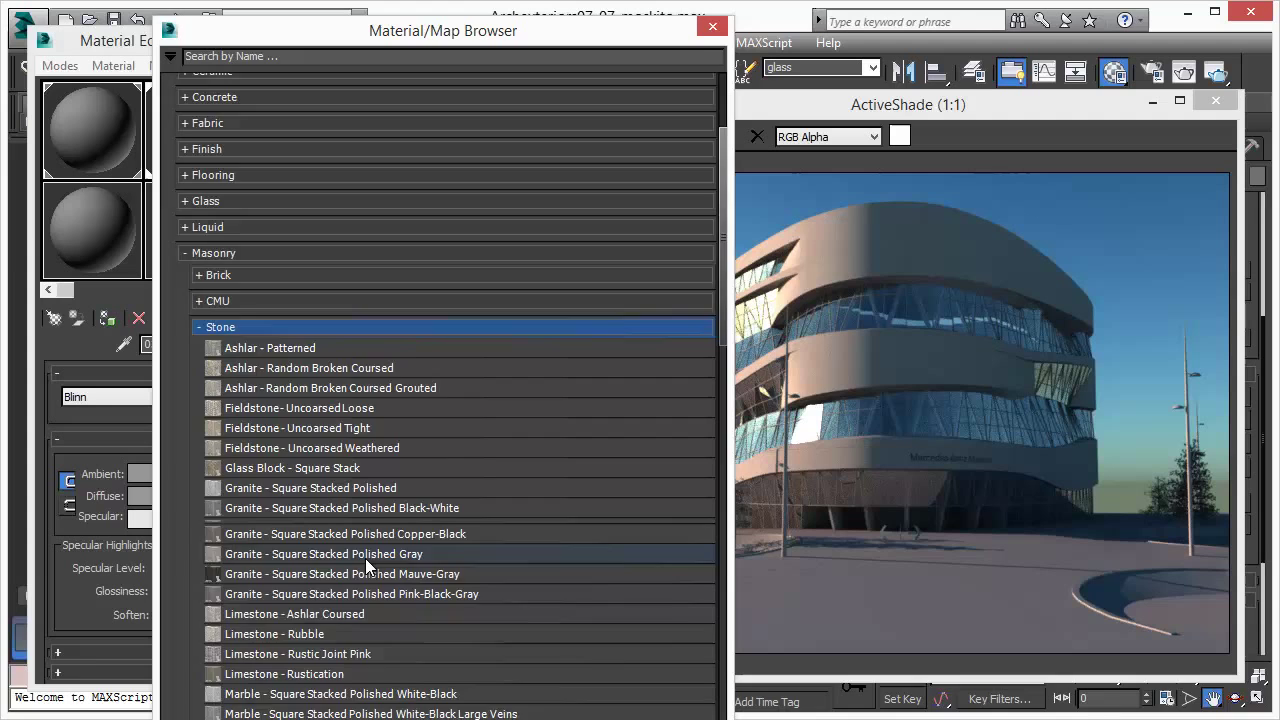
scroll(364, 558, "down", 3)
scroll(364, 565, "down", 5)
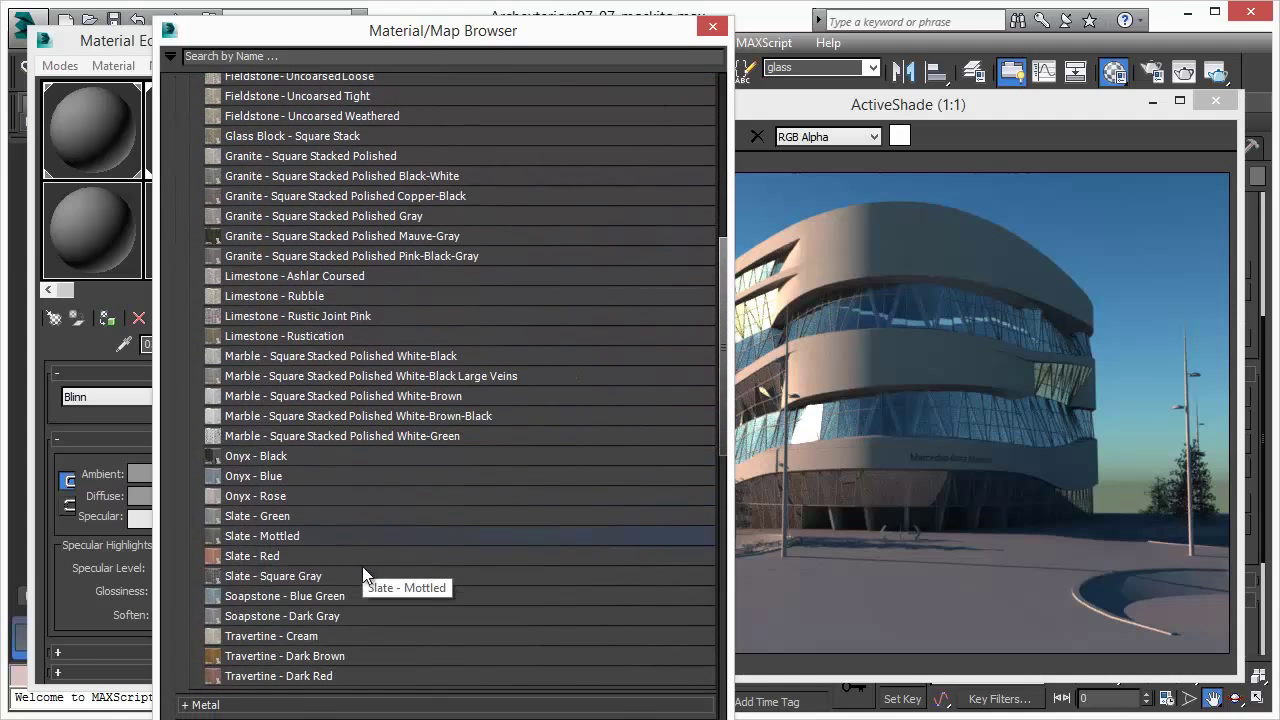
double_click(311, 597)
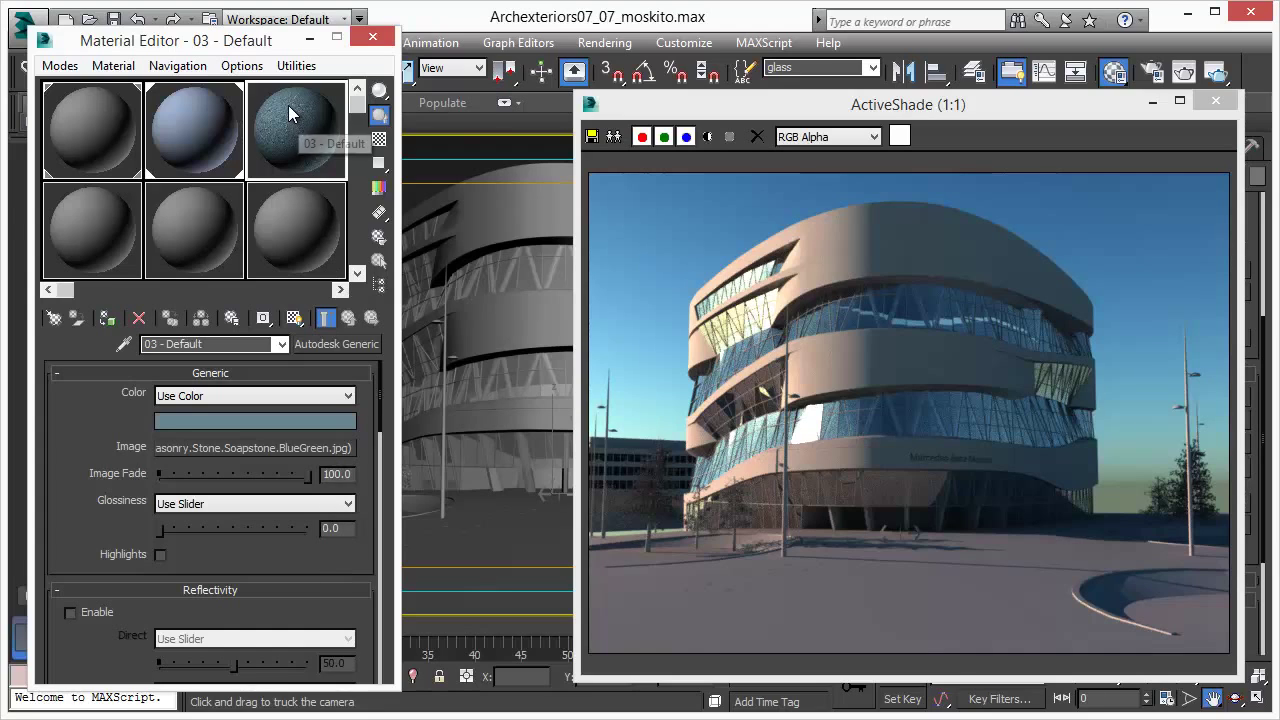
Step: Assign the soapstone material to the ground, try a glossiness of about 36.7 and return it to 0
left_click_drag(461, 530, 495, 554)
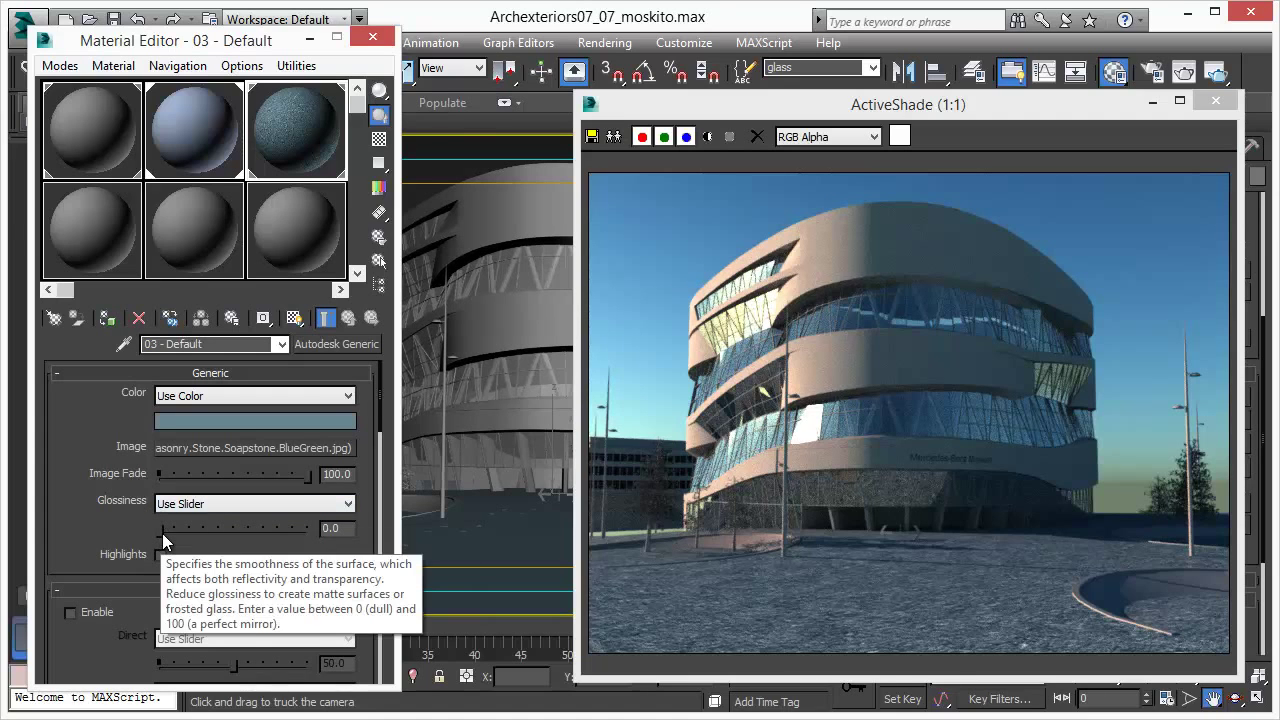
left_click_drag(162, 533, 213, 532)
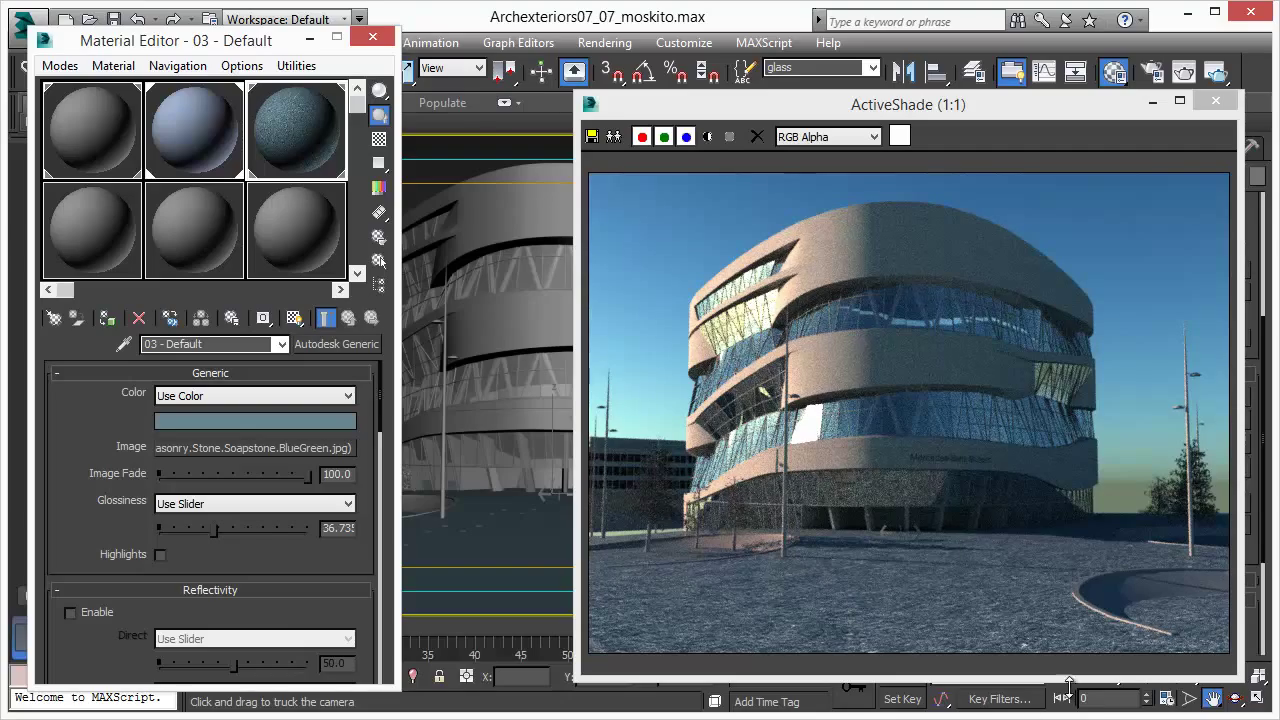
left_click_drag(210, 531, 156, 530)
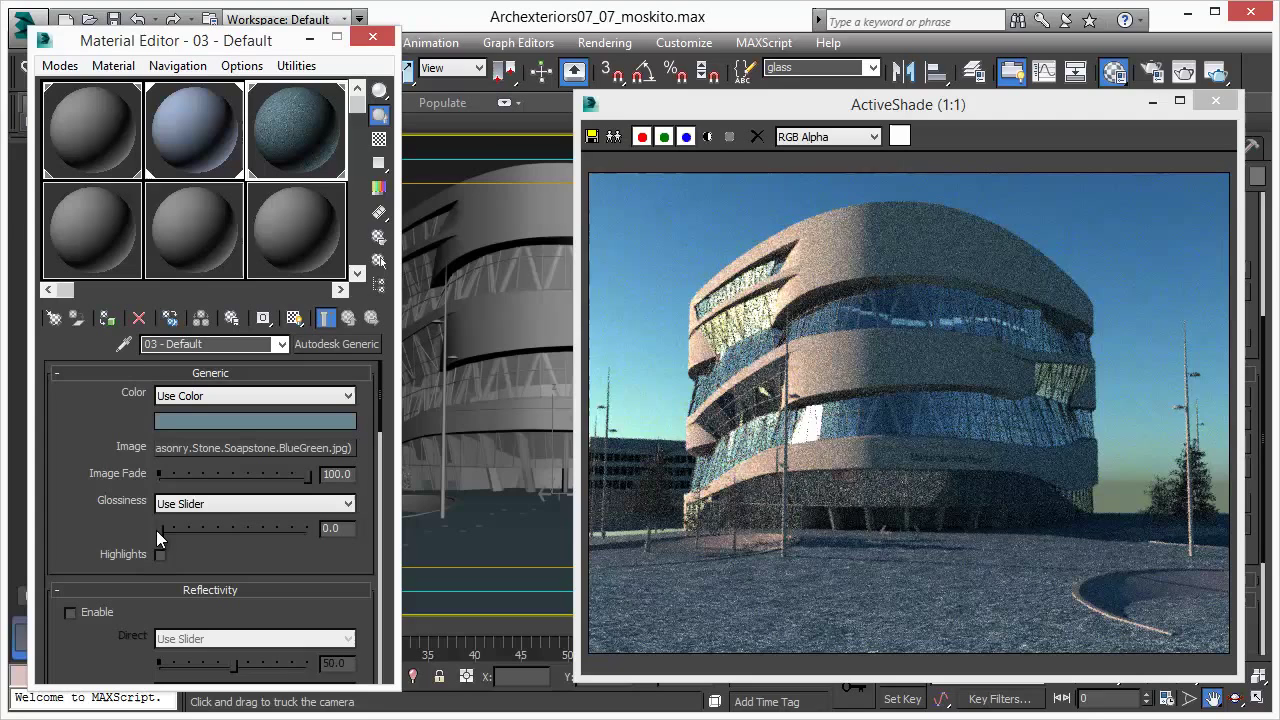
Step: Replace the fourth sample slot's Standard material with Aluminum Cast from the Autodesk Material Library's Metal category
left_click(98, 236)
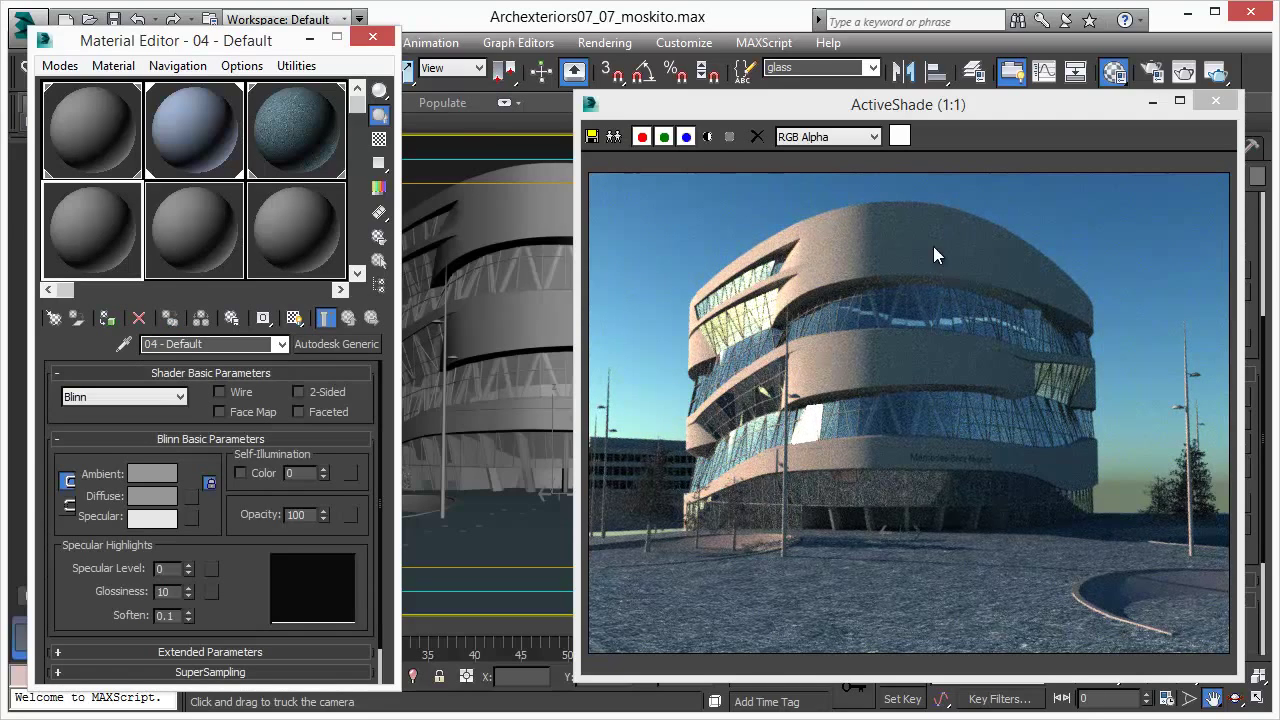
left_click(338, 344)
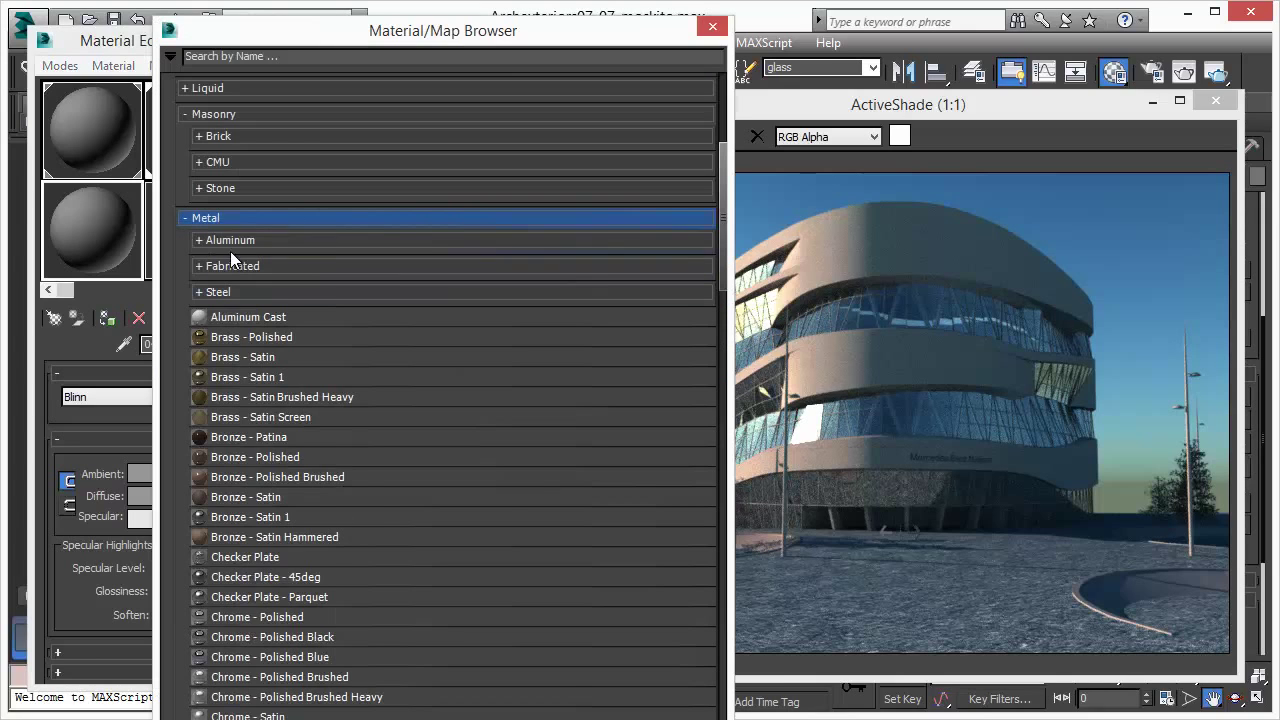
left_click(204, 240)
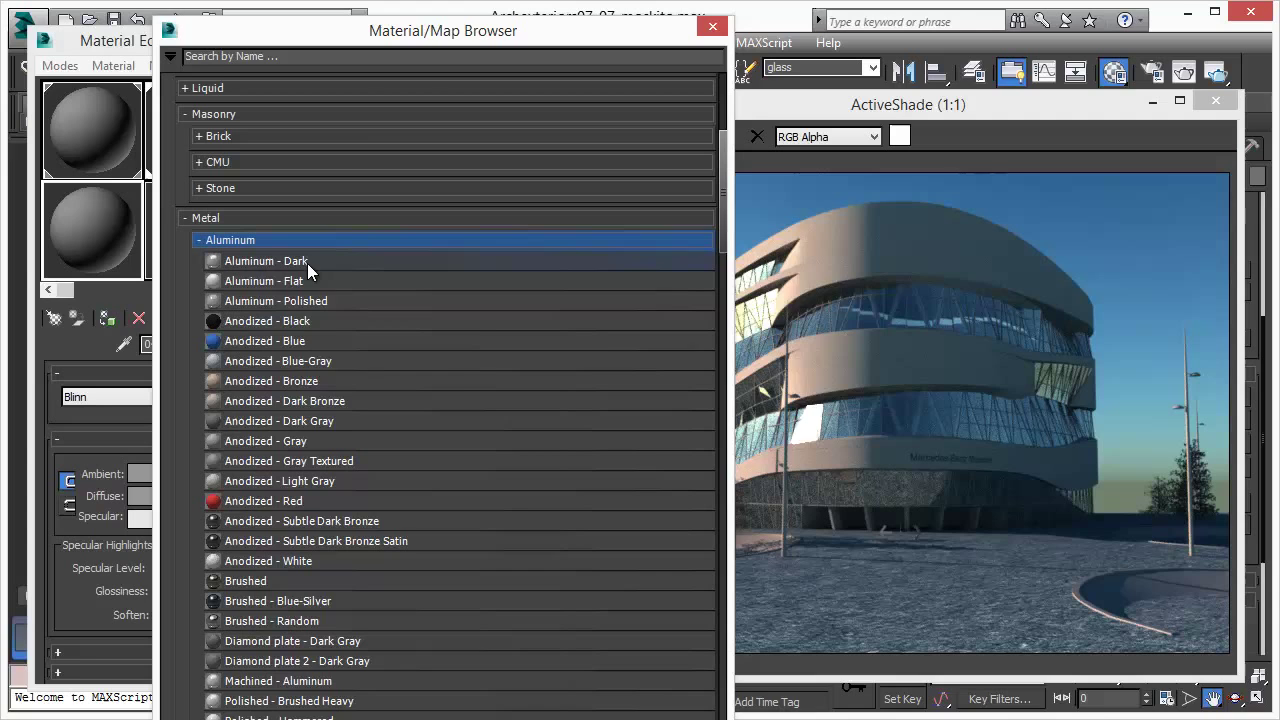
scroll(459, 383, "down", 3)
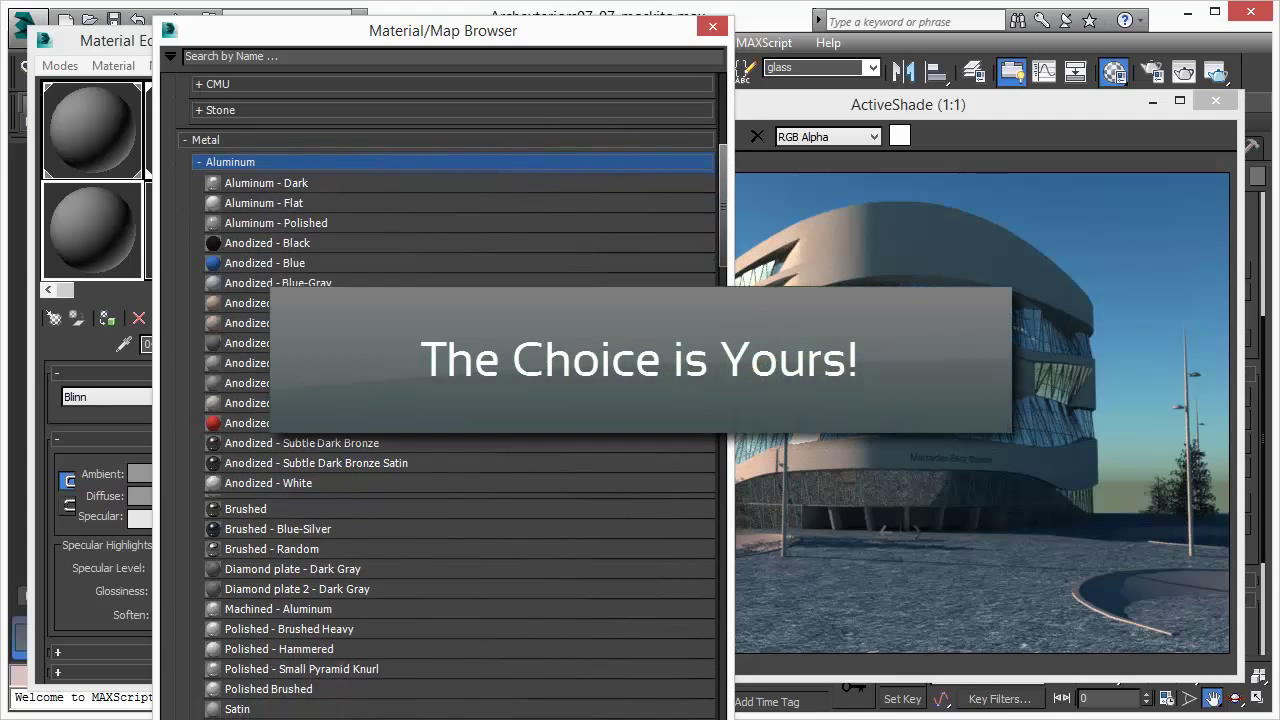
scroll(450, 400, "down", 1)
scroll(450, 400, "down", 1)
scroll(220, 215, "up", 3)
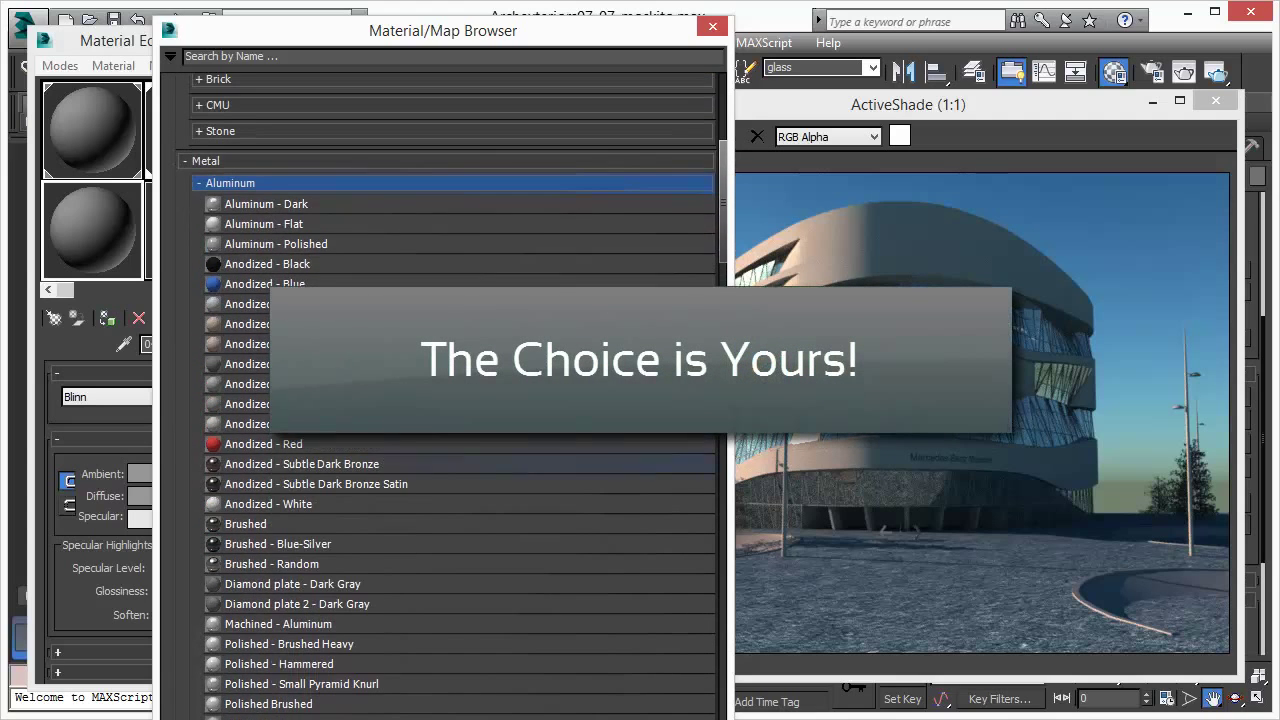
left_click(198, 183)
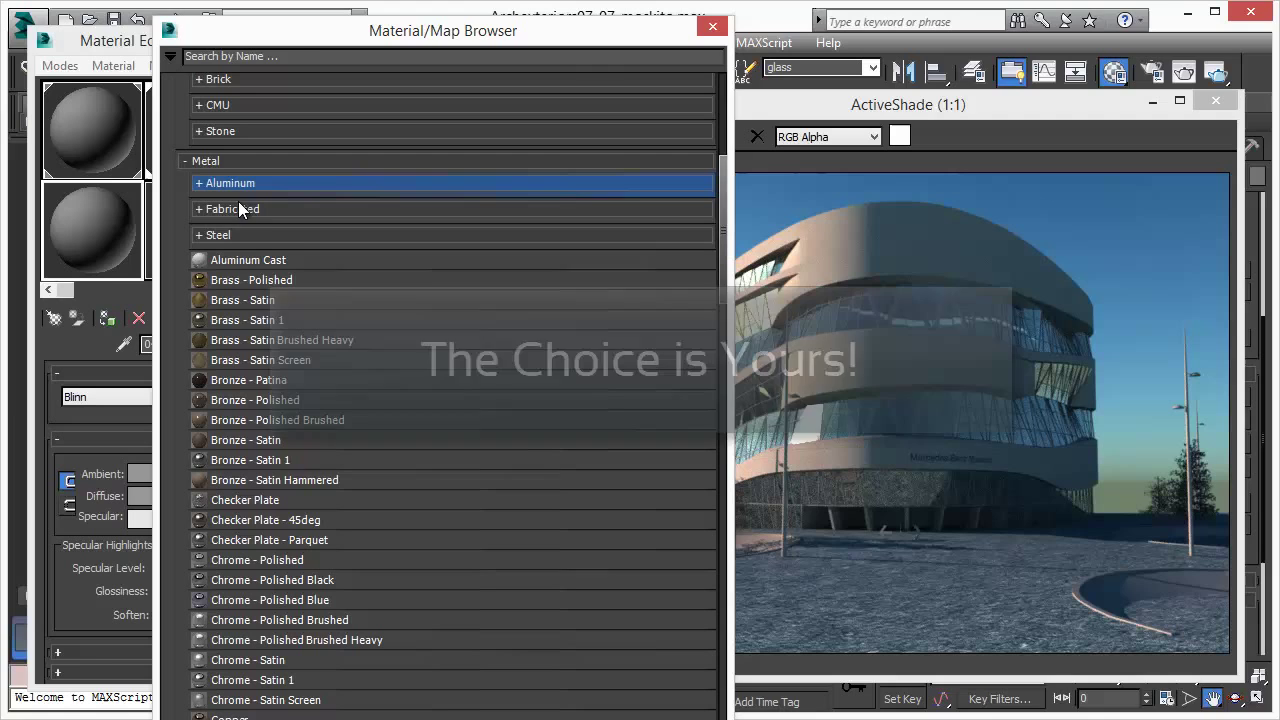
left_click(237, 259)
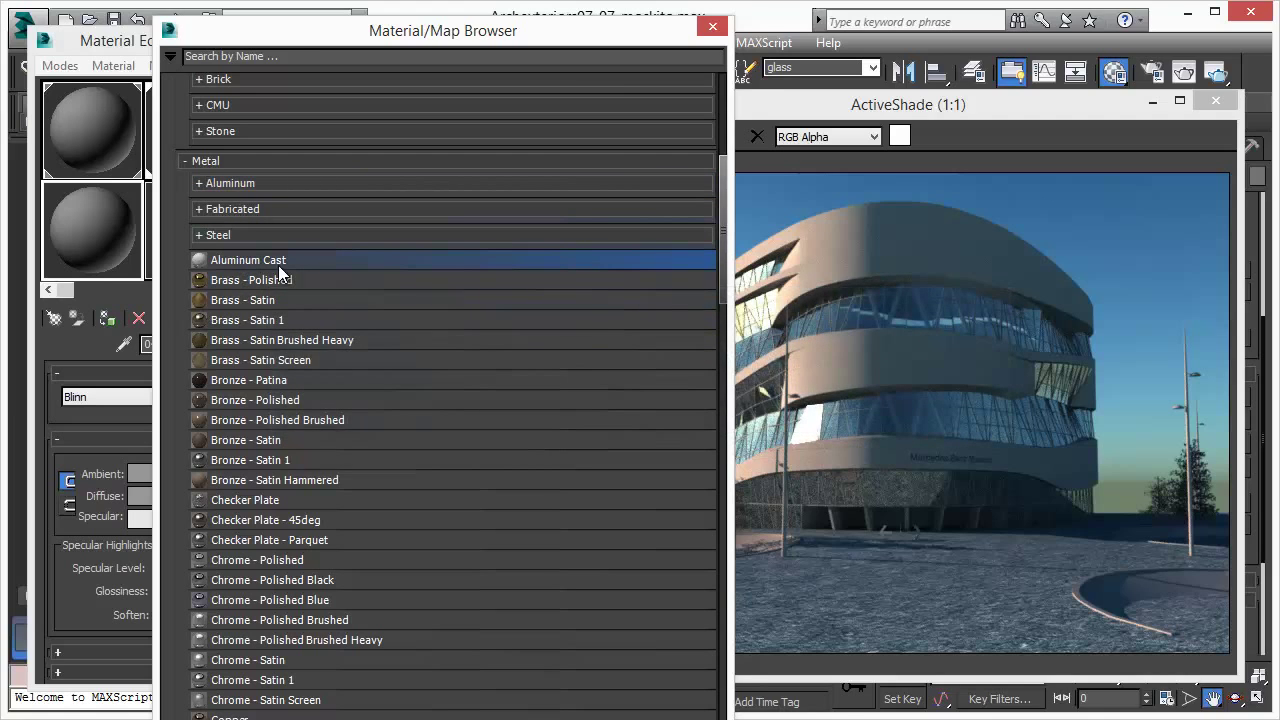
double_click(238, 259)
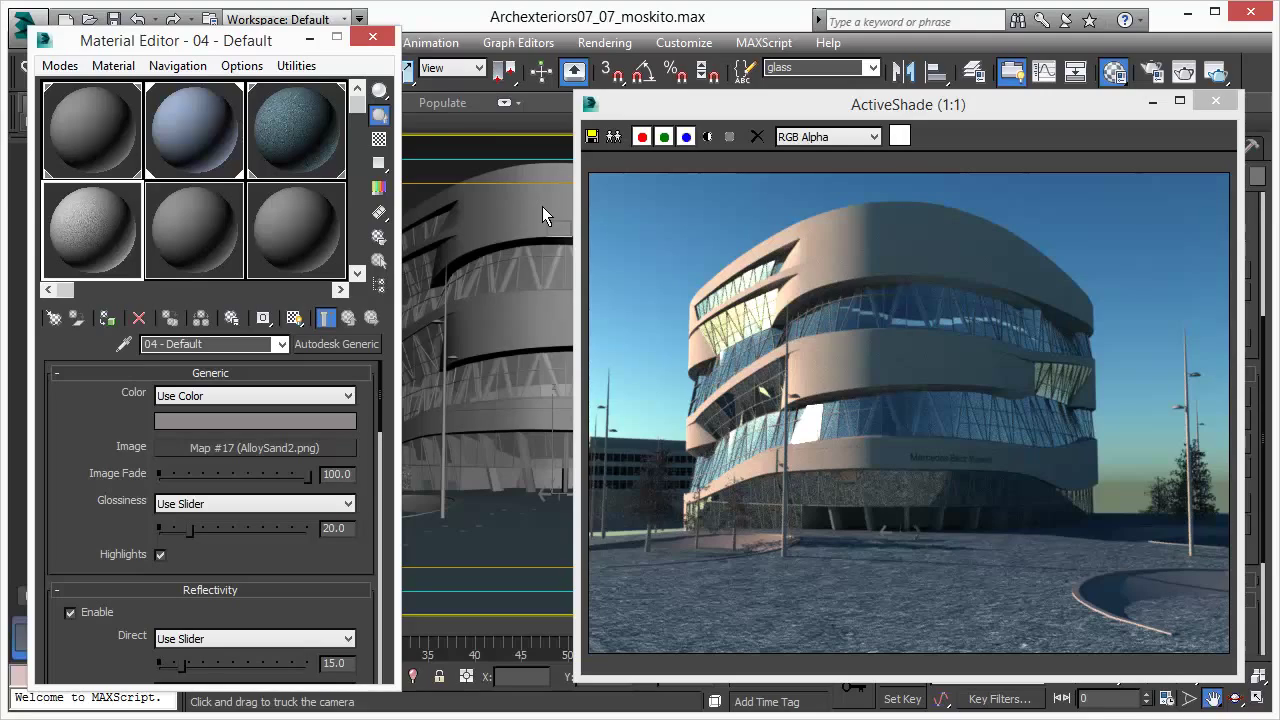
Step: Assign the cast aluminum material to the building's facade bands and raise its glossiness to about 38.776
left_click_drag(542, 206, 580, 215)
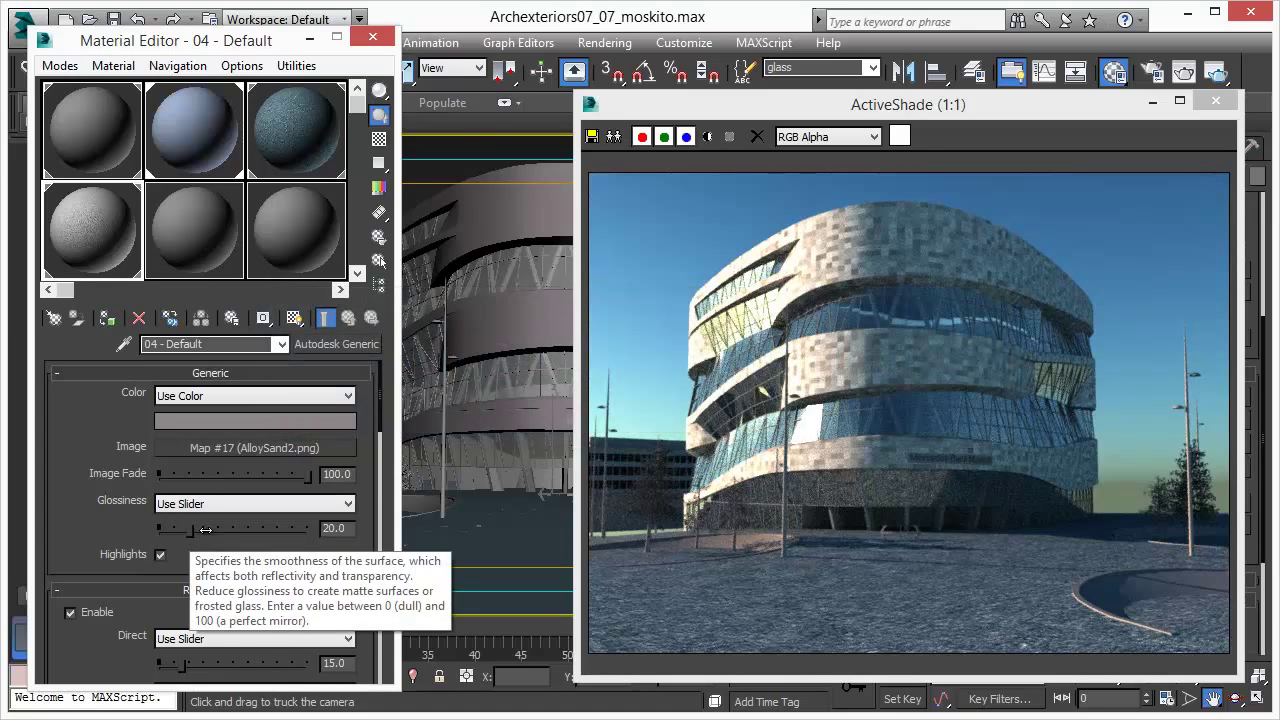
left_click_drag(205, 529, 233, 529)
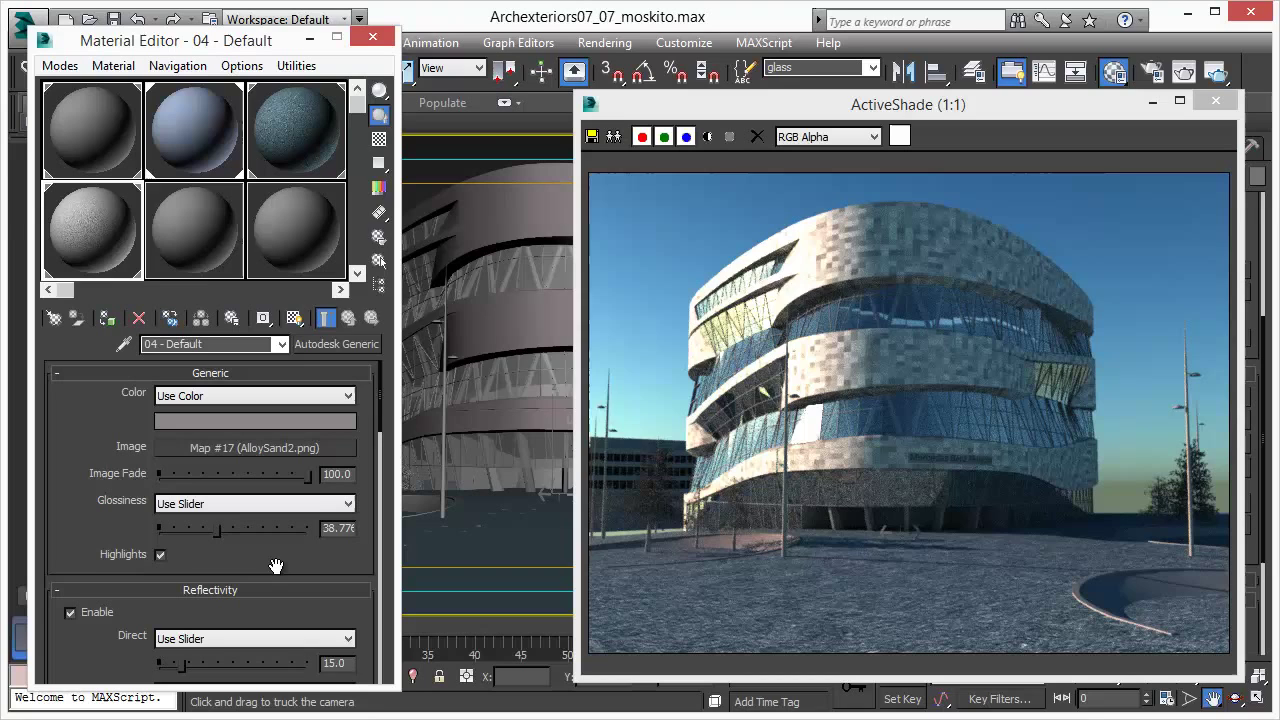
Step: Review the facade material's reflectivity, transparency, cutout, bump, round corner and performance settings, collapsing the sections that are not needed
scroll(268, 524, "down", 5)
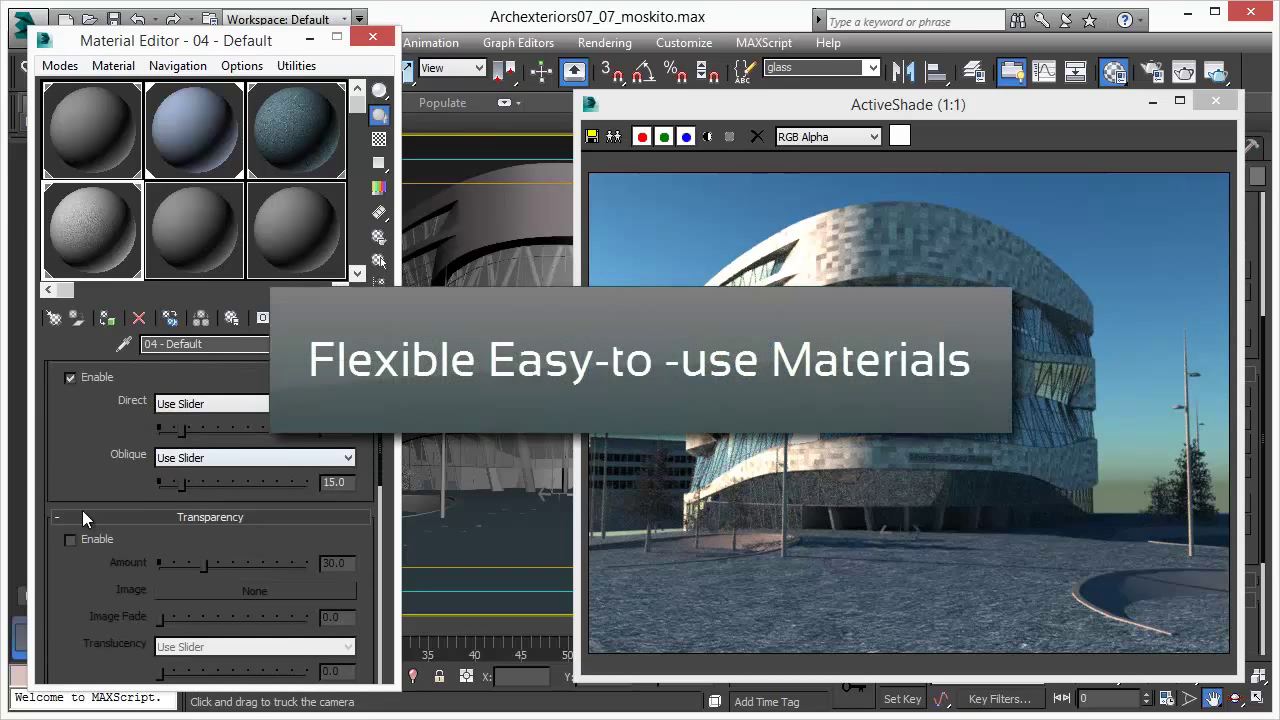
scroll(82, 500, "down", 3)
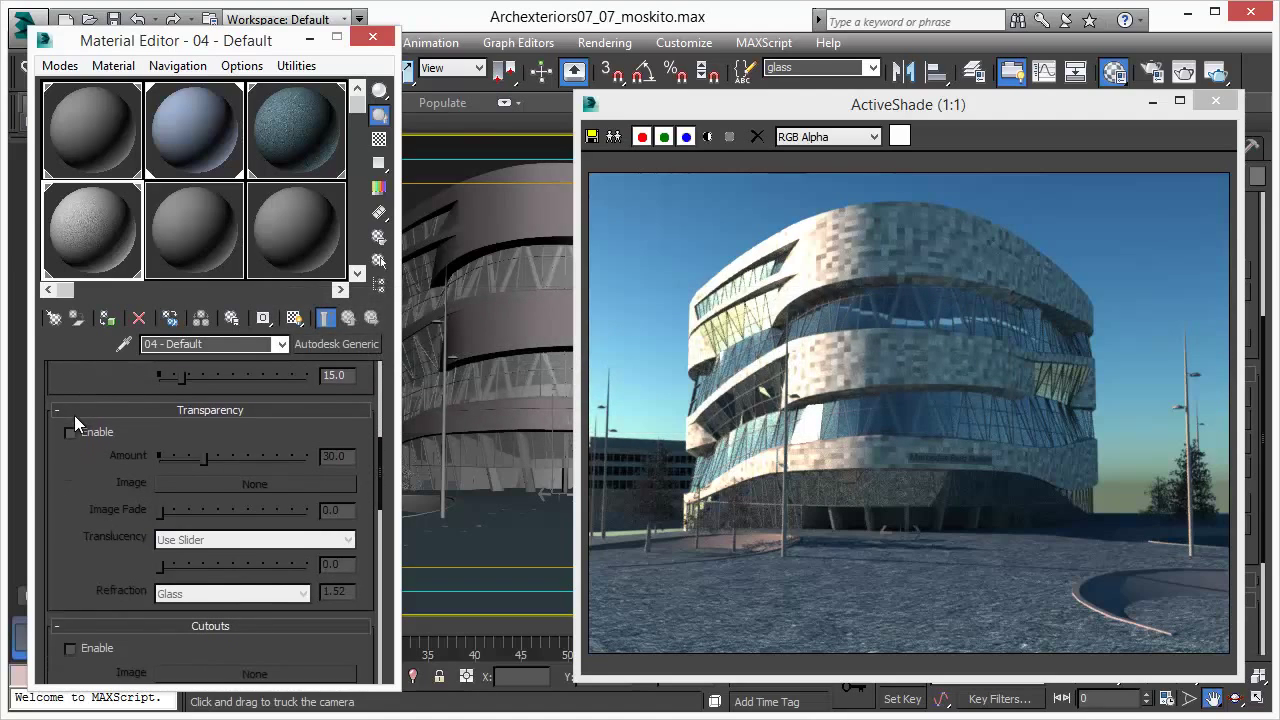
left_click(74, 412)
left_click(97, 512)
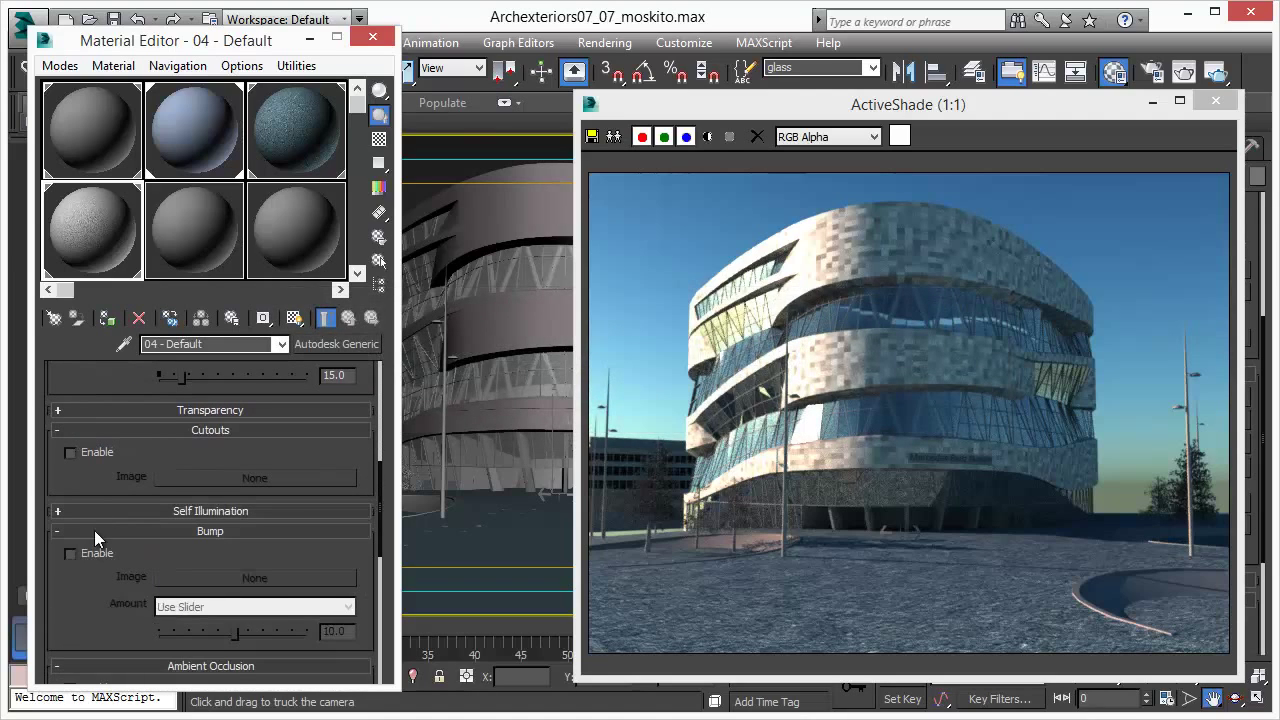
left_click(94, 531)
left_click(106, 552)
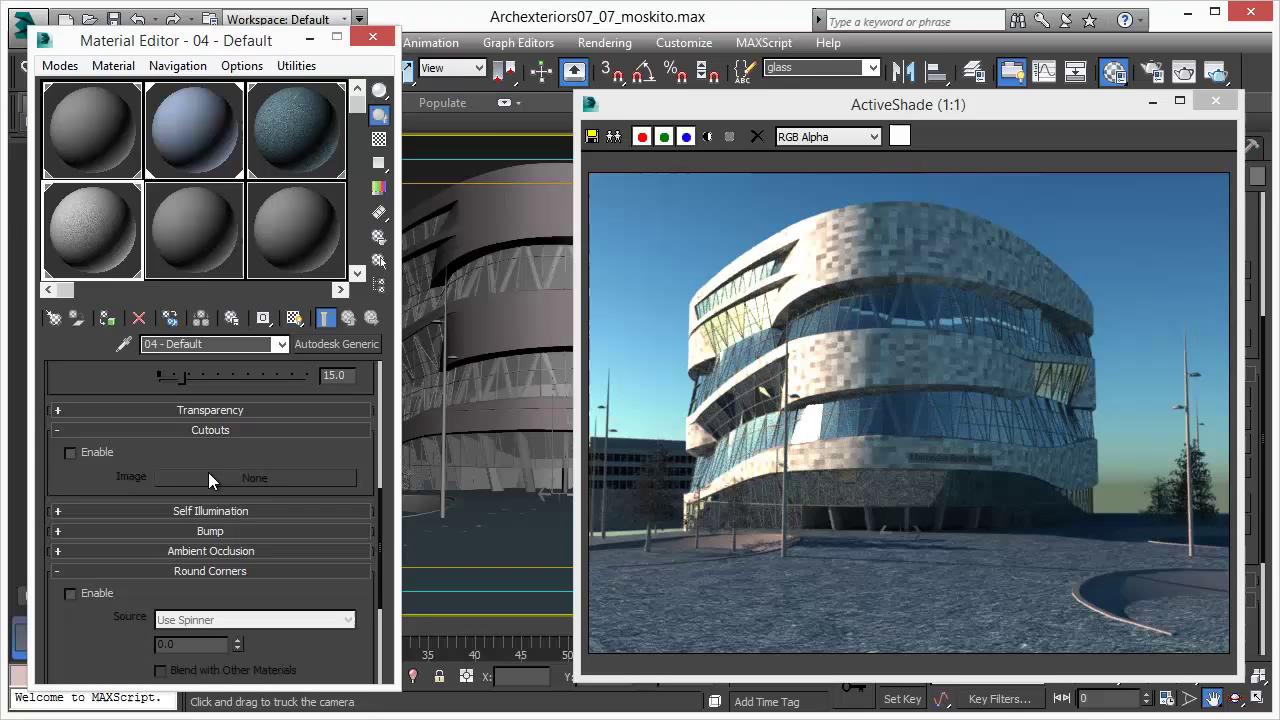
left_click_drag(87, 620, 88, 420)
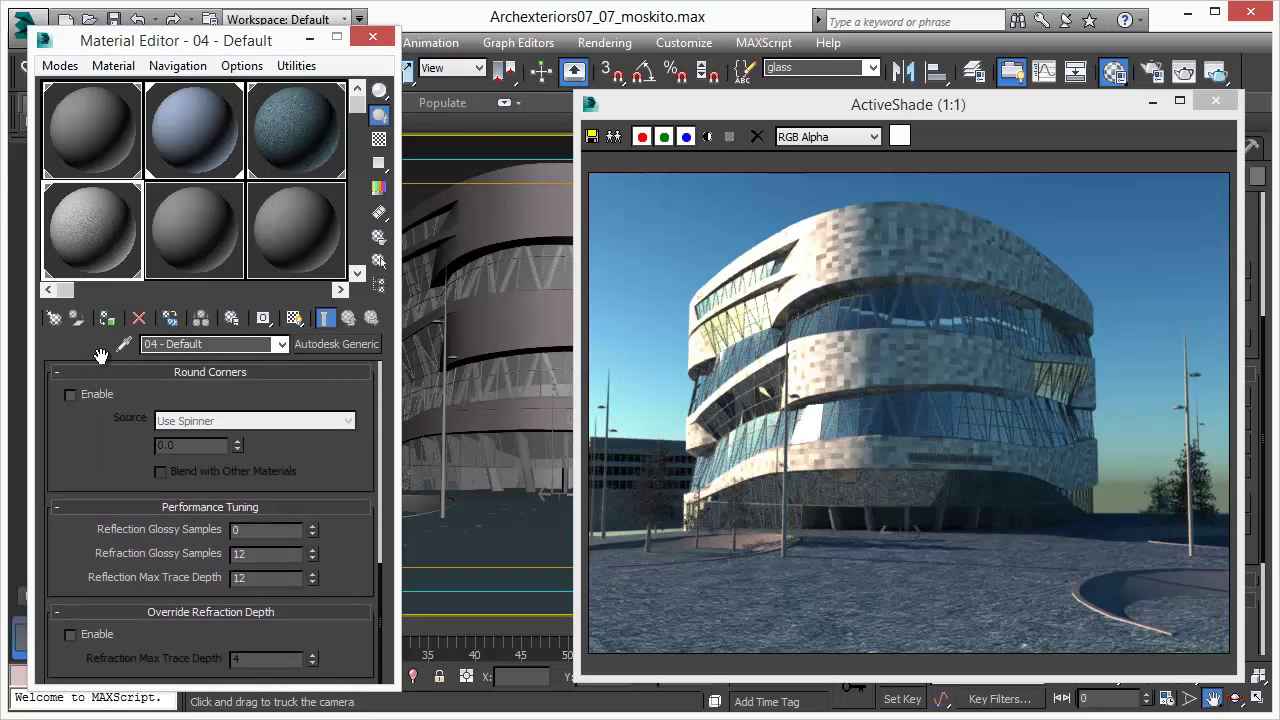
scroll(89, 405, "up", 1)
scroll(89, 405, "up", 15)
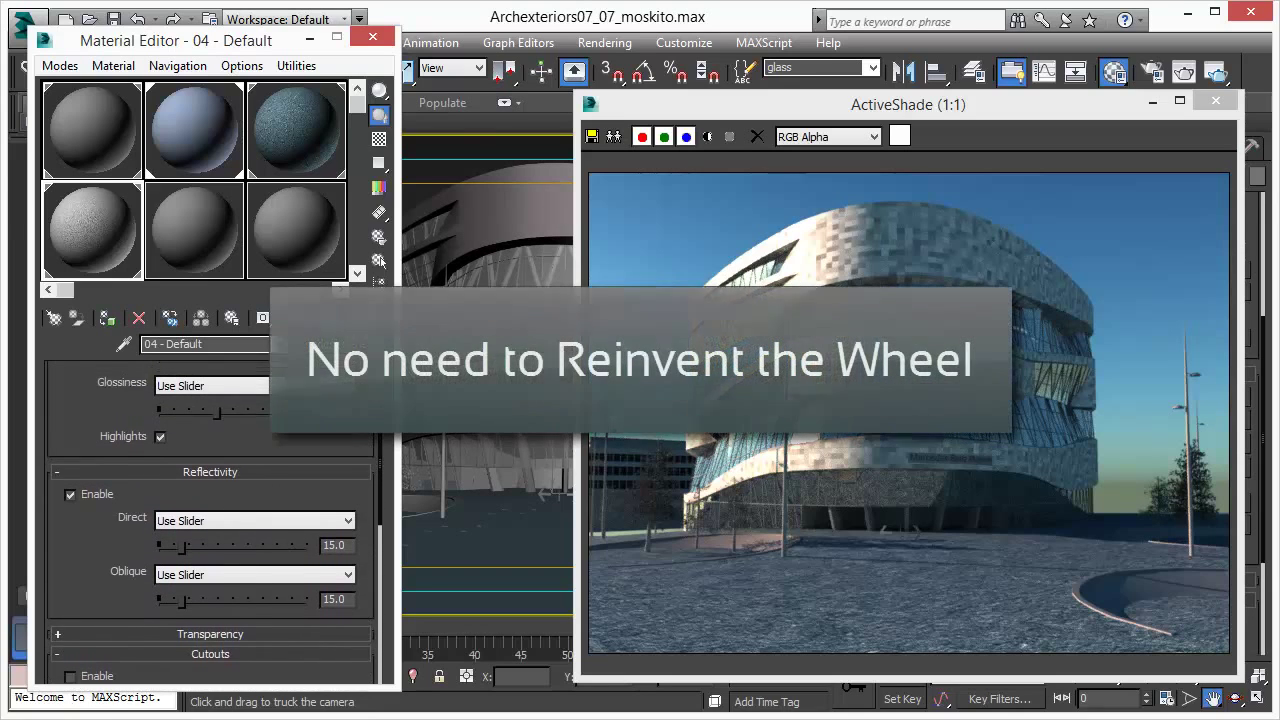
scroll(210, 520, "up", 1)
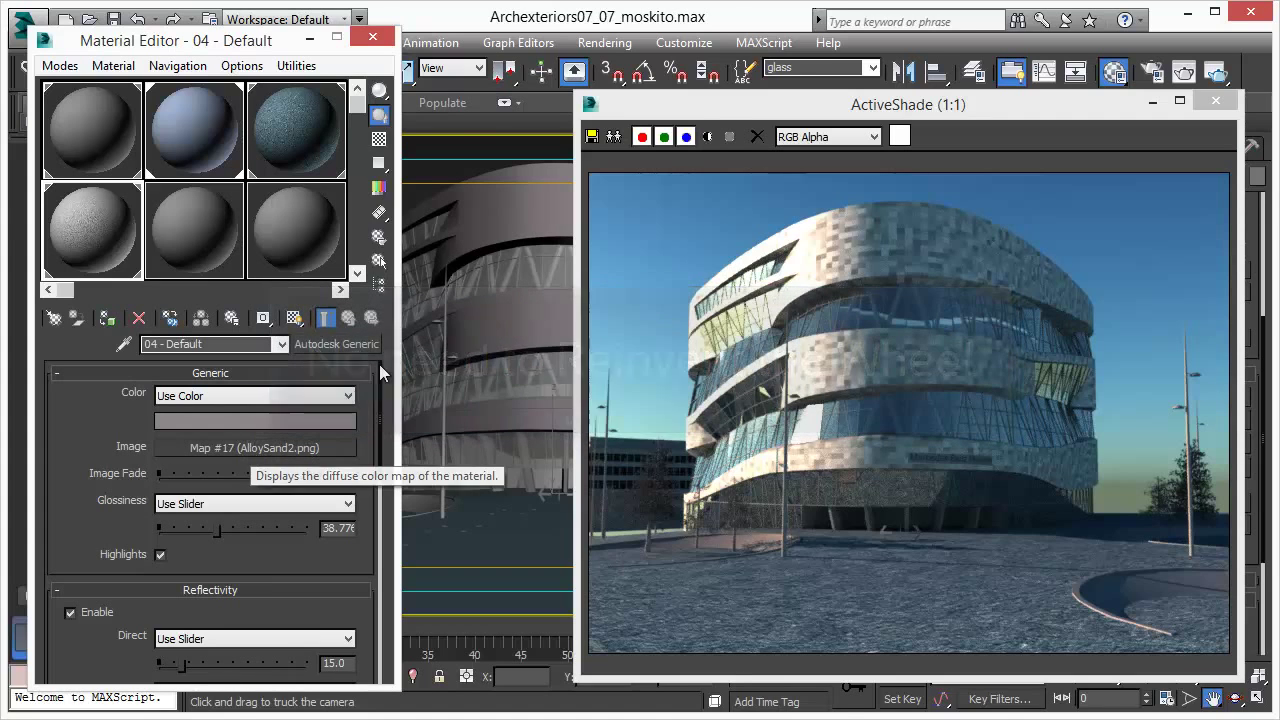
Step: Replace the facade material with Brass - Satin 1 from the library's Metal category
left_click(340, 347)
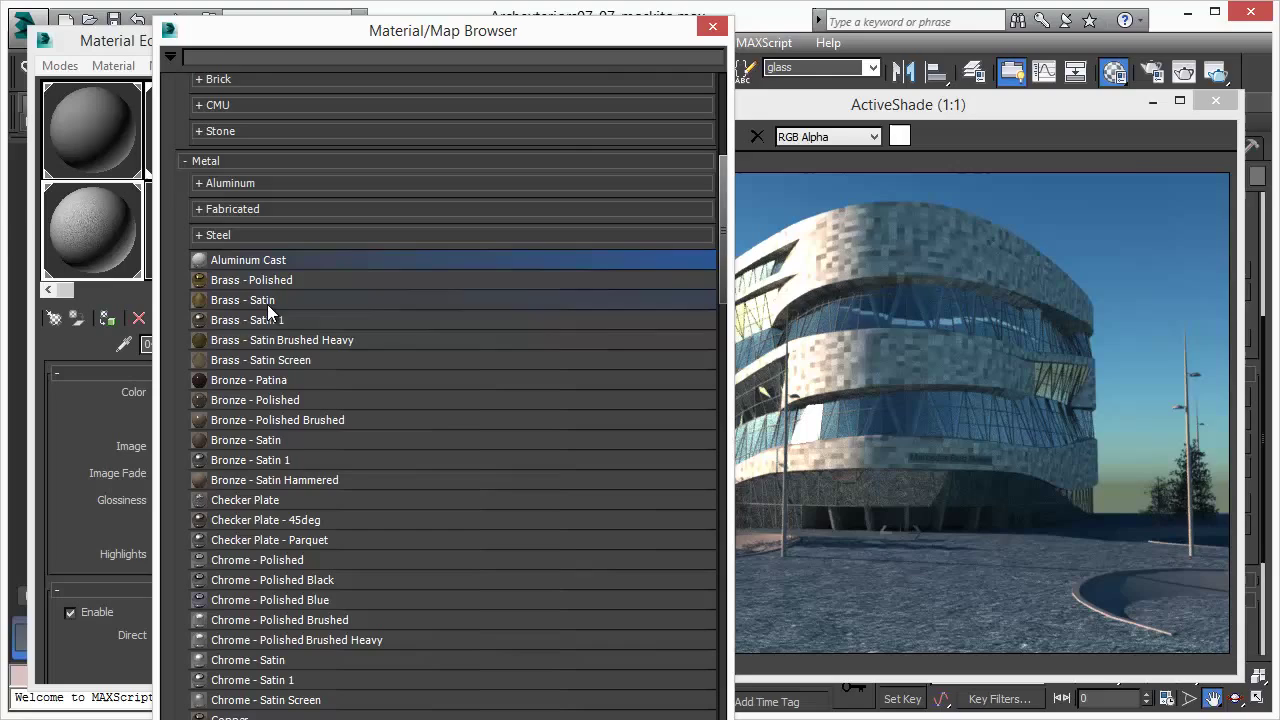
double_click(250, 320)
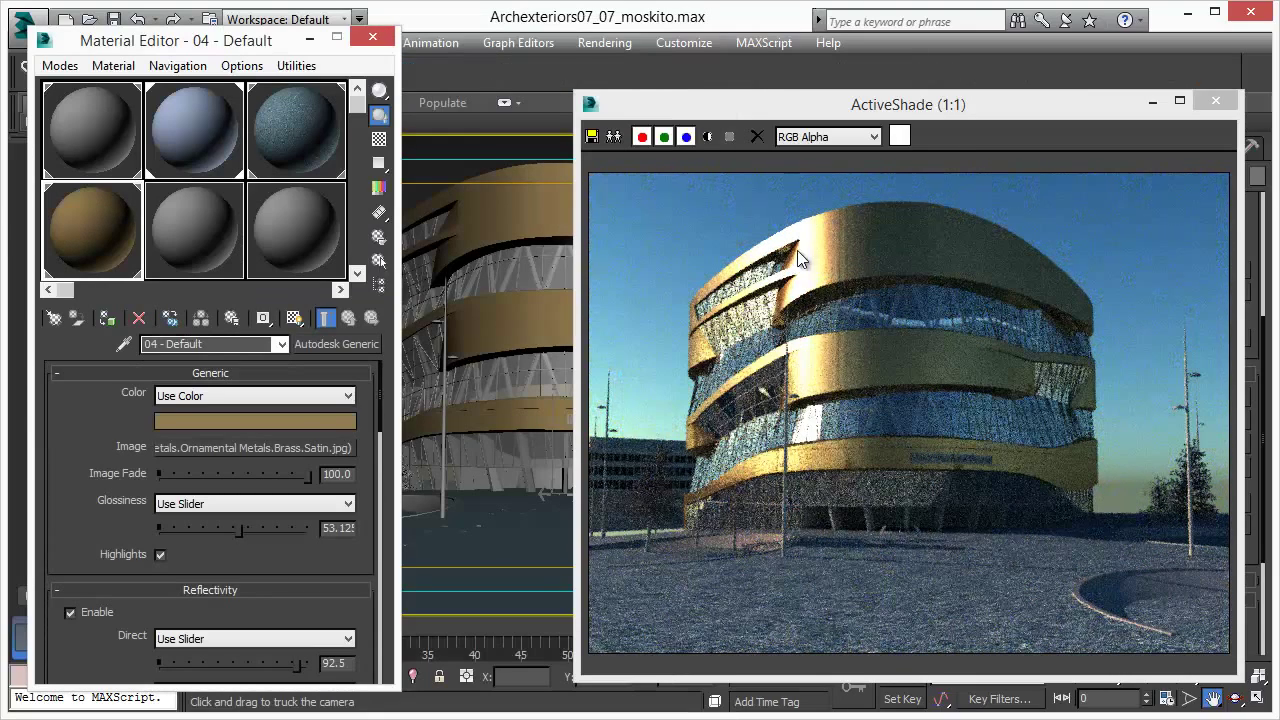
Step: Change the facade material to Chrome - Polished Blue and lower its glossiness to about 23.81
left_click(336, 345)
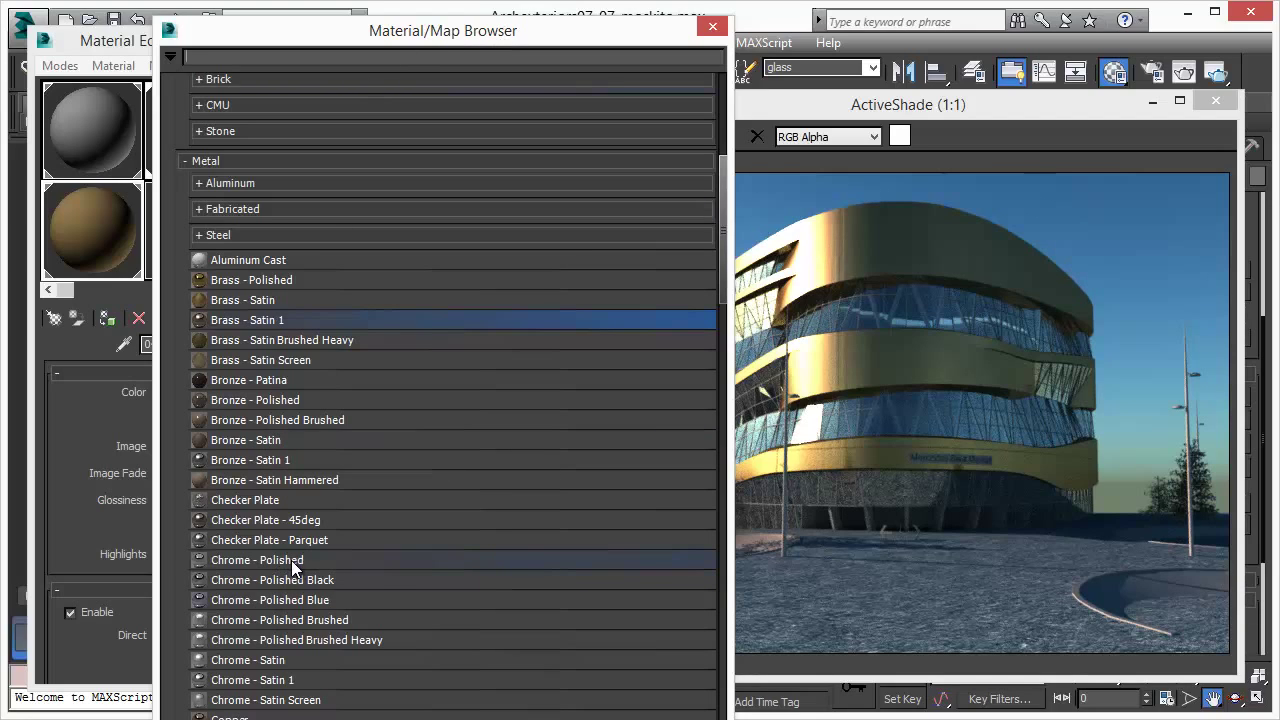
left_click_drag(288, 563, 263, 603)
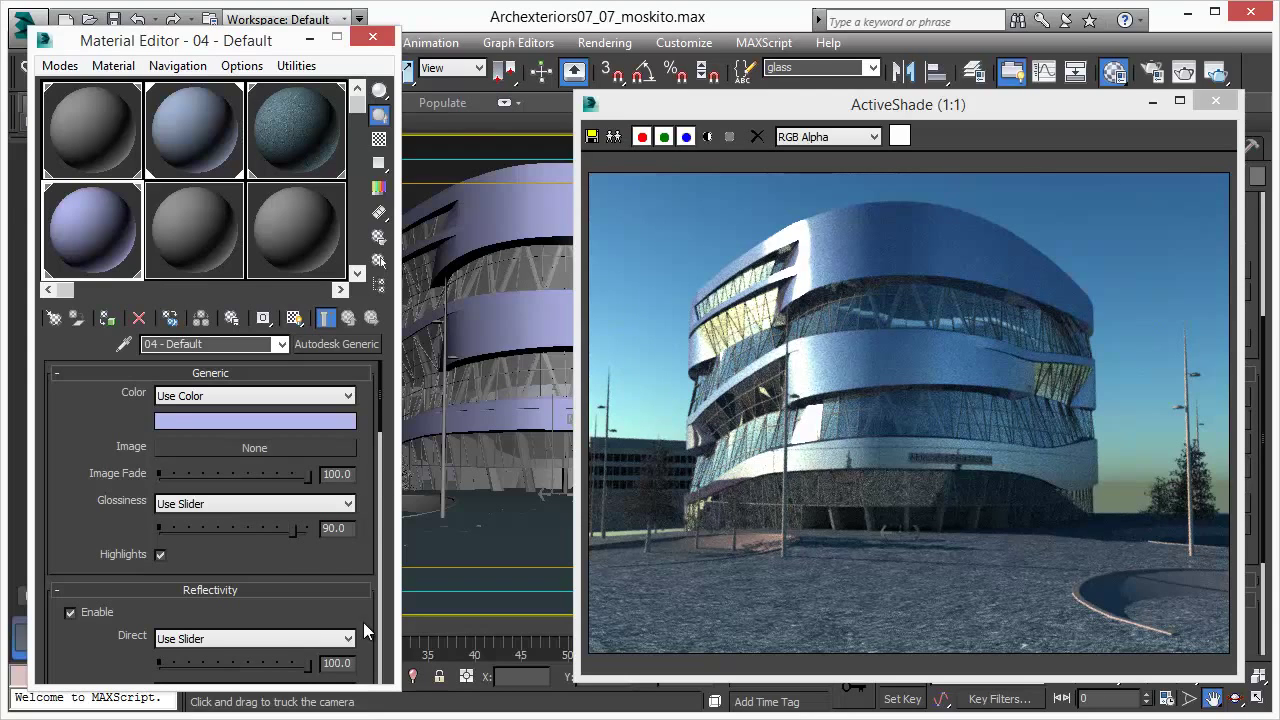
left_click_drag(296, 531, 194, 533)
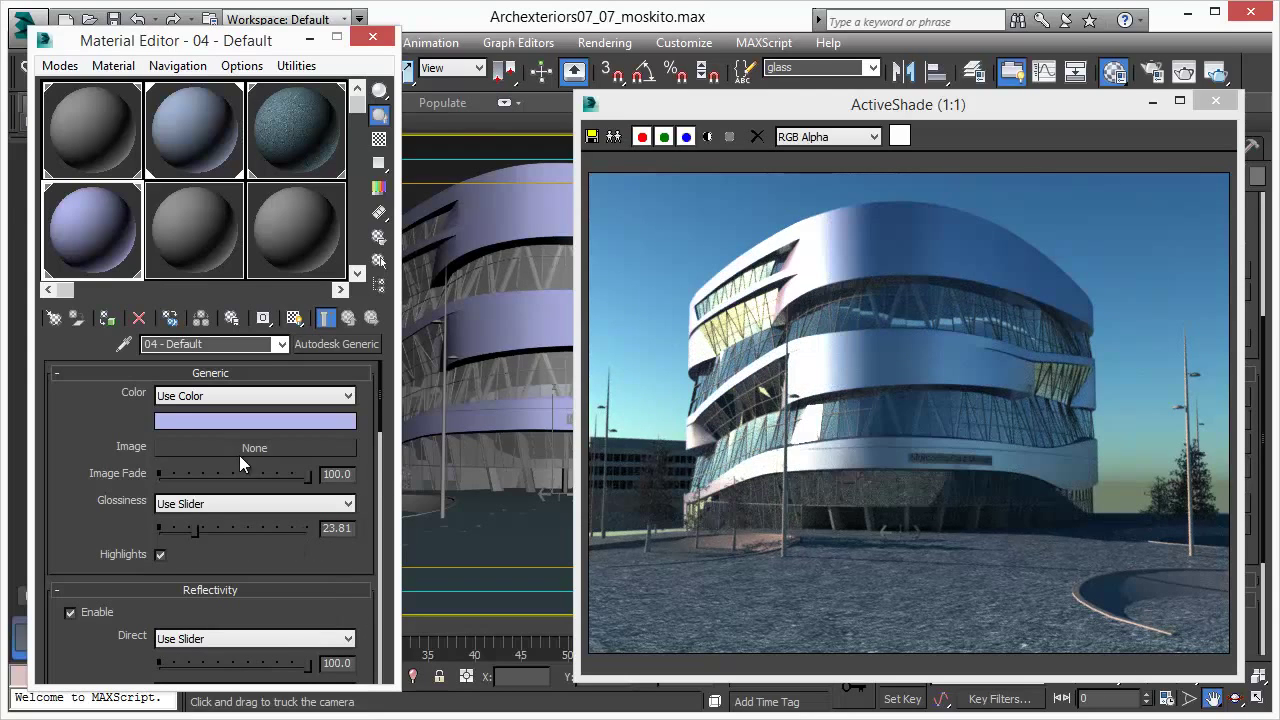
left_click_drag(202, 40, 203, 33)
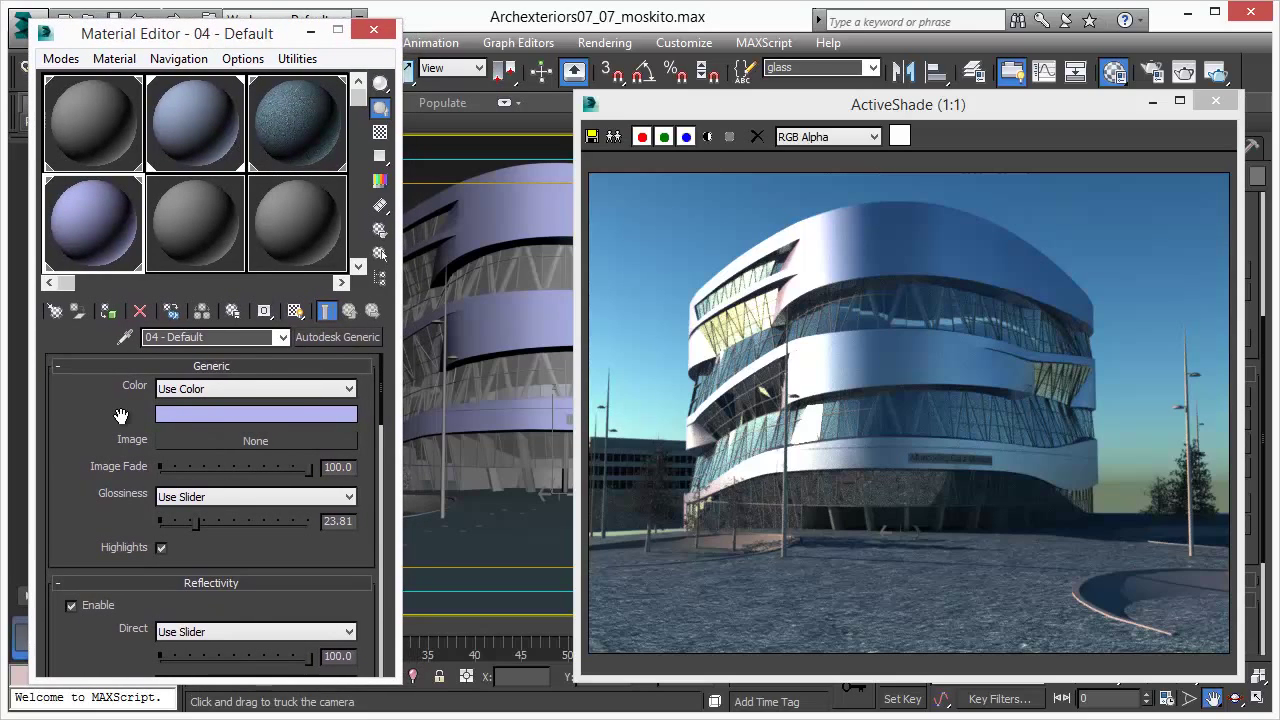
Step: Load Chrome - Polished from the Metal category into the fifth sample slot and assign it to the lamp post before the building
left_click(180, 212)
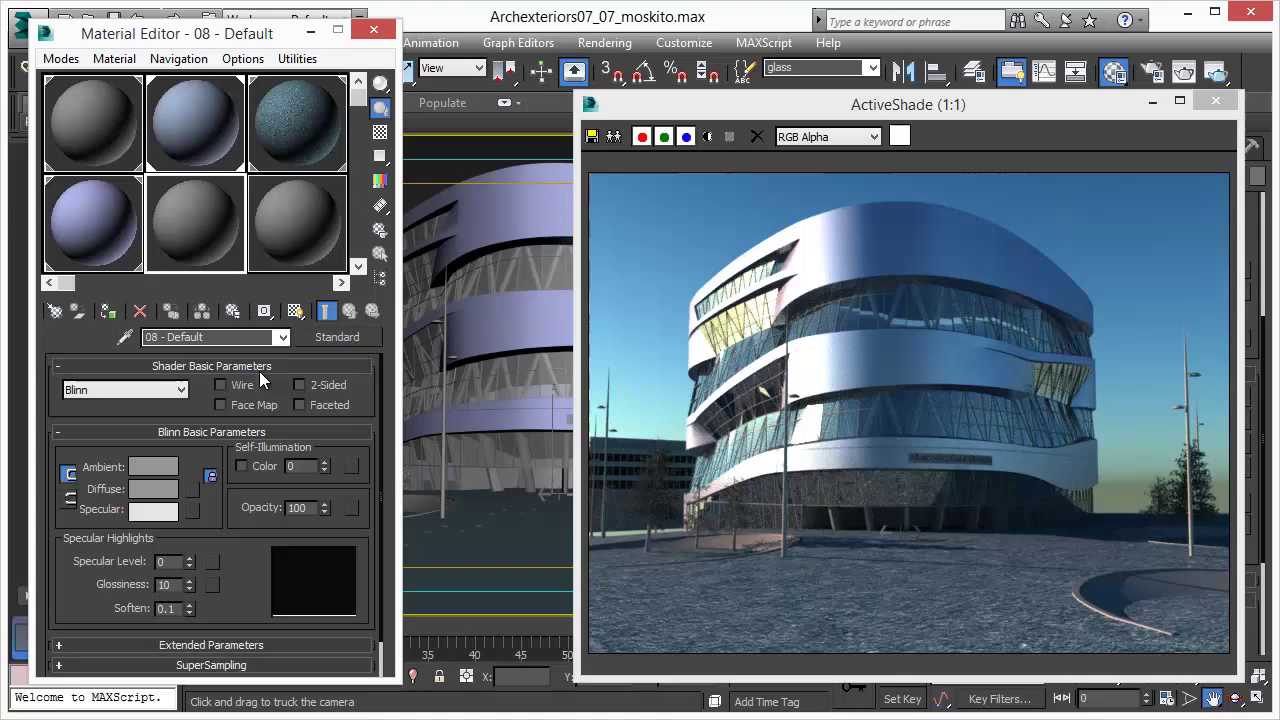
left_click(340, 338)
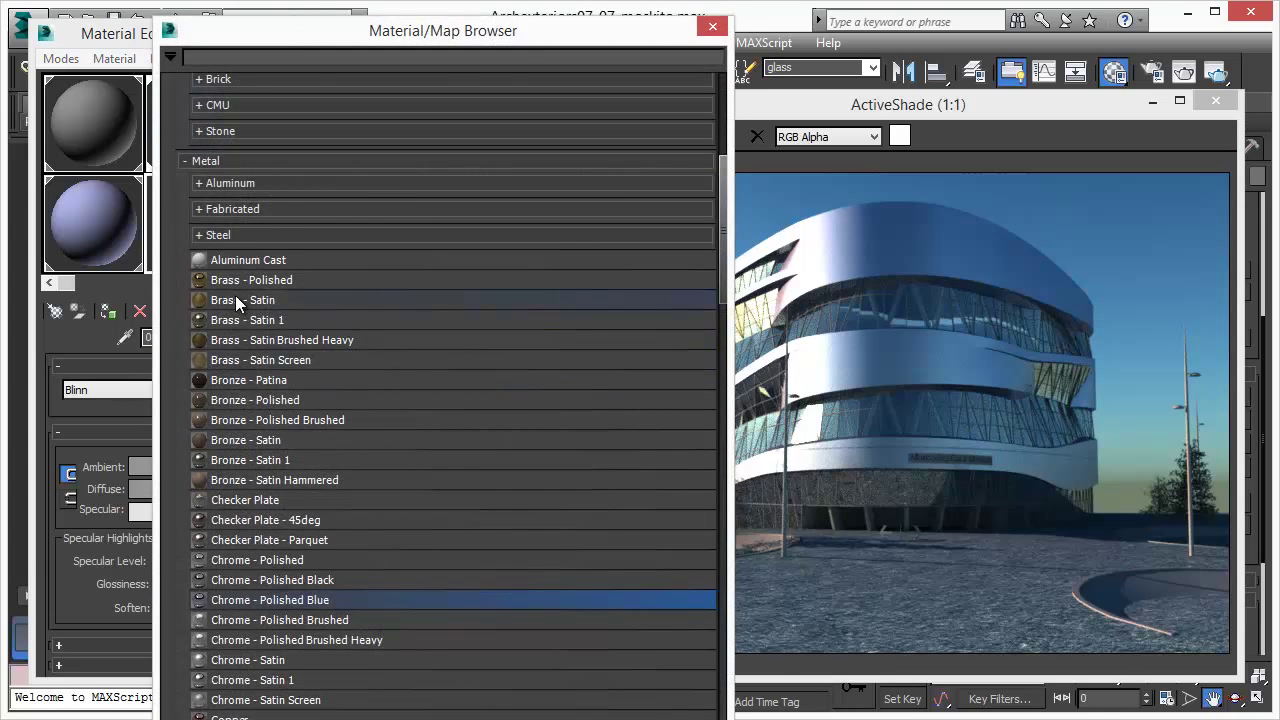
double_click(271, 559)
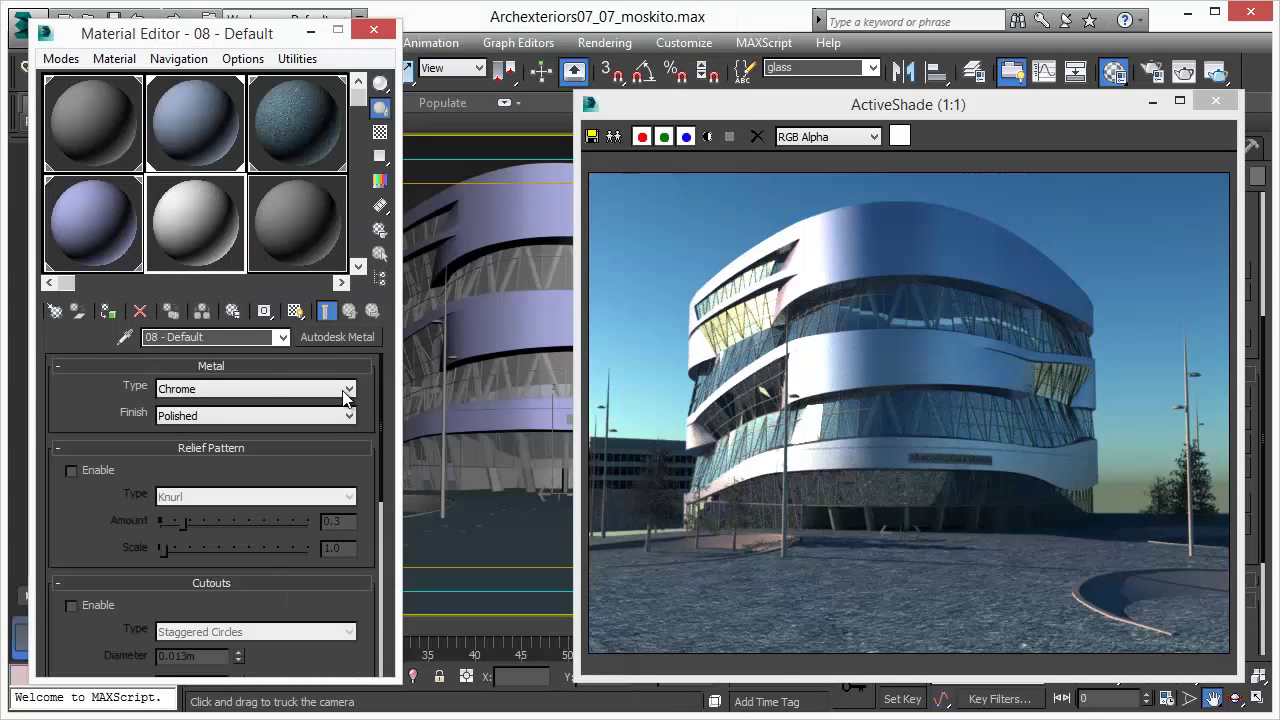
left_click_drag(200, 210, 442, 496)
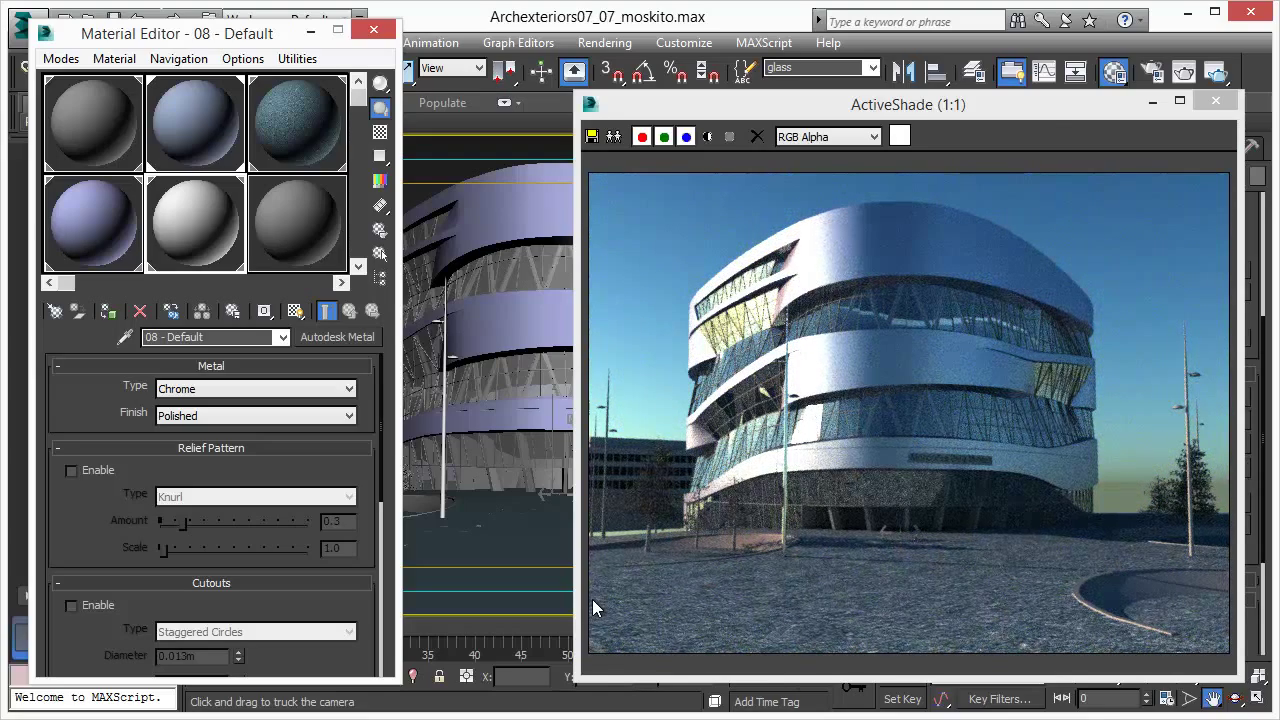
Step: Add a Fog atmospheric effect in the scene's environment settings, keeping the ActiveShade render in view
left_click_drag(1045, 112, 1059, 134)
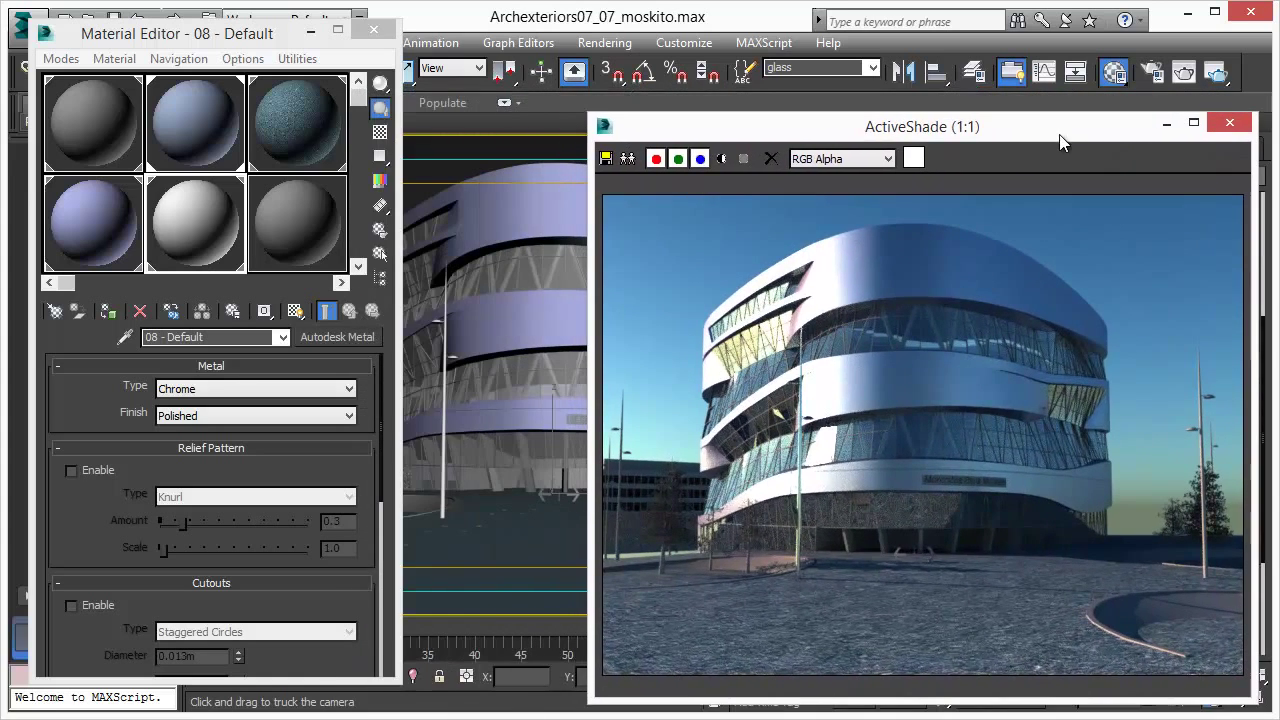
left_click(607, 42)
left_click(620, 198)
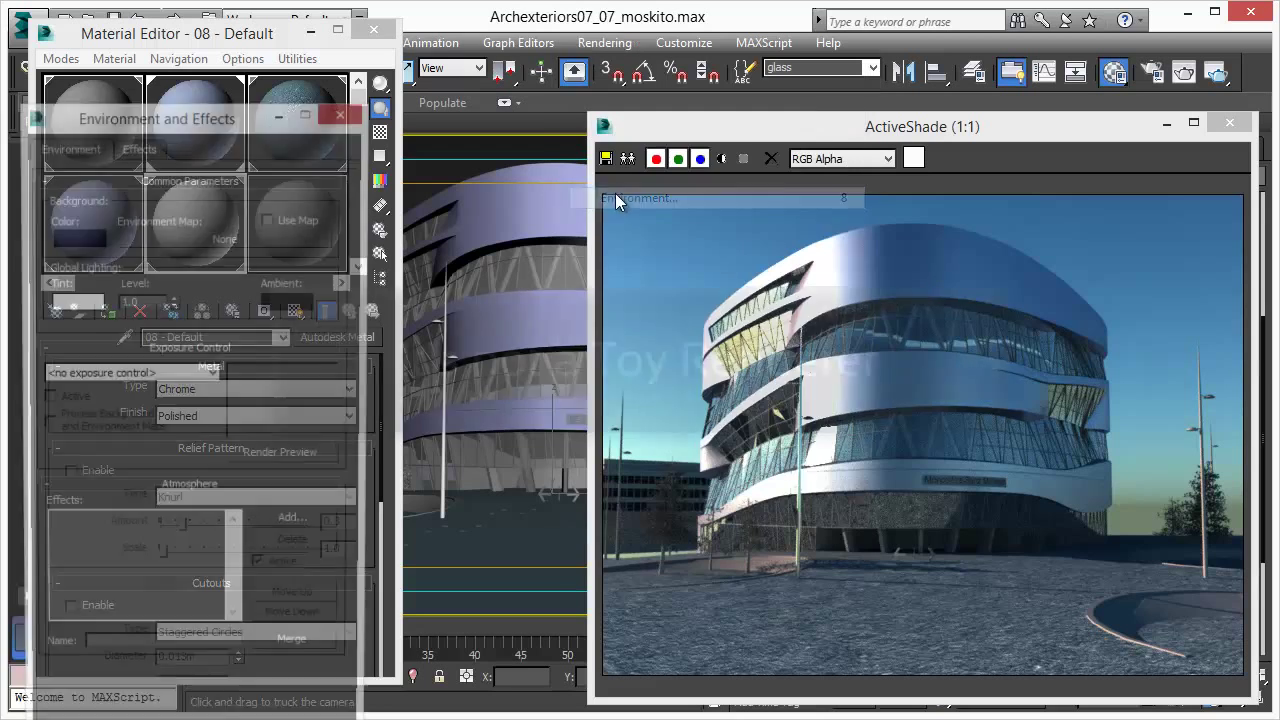
left_click_drag(203, 122, 278, 37)
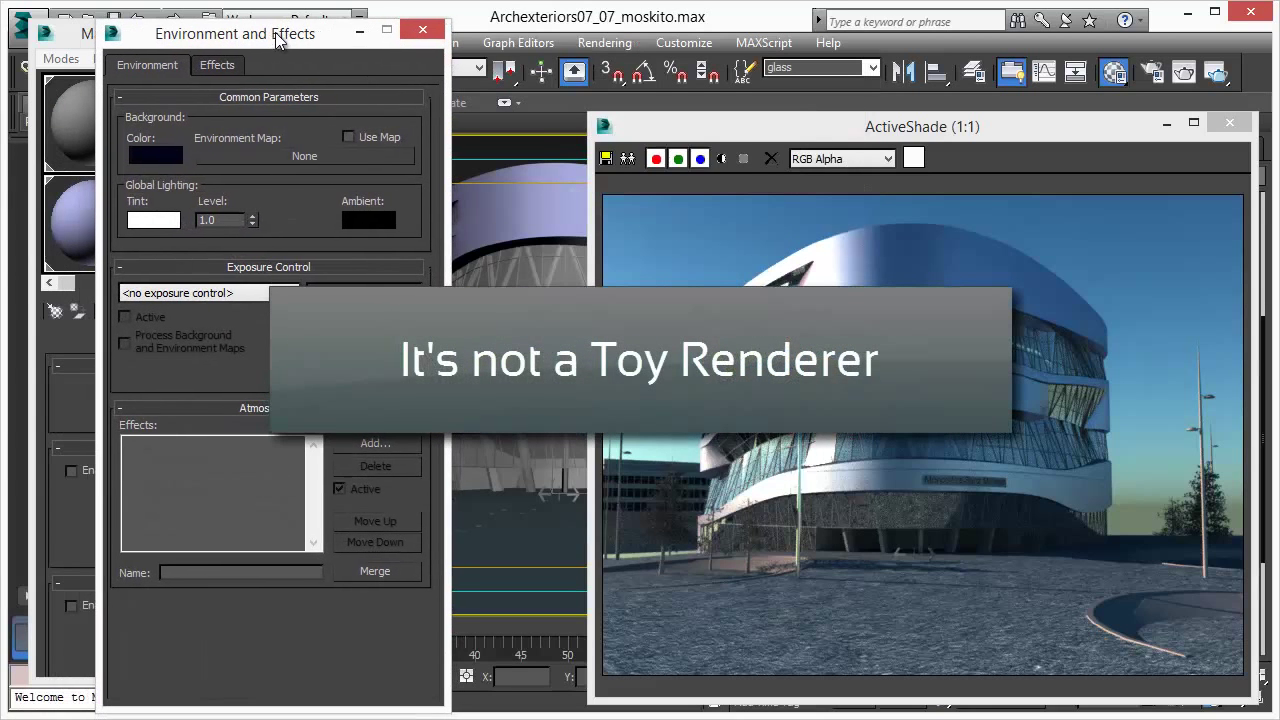
left_click(376, 441)
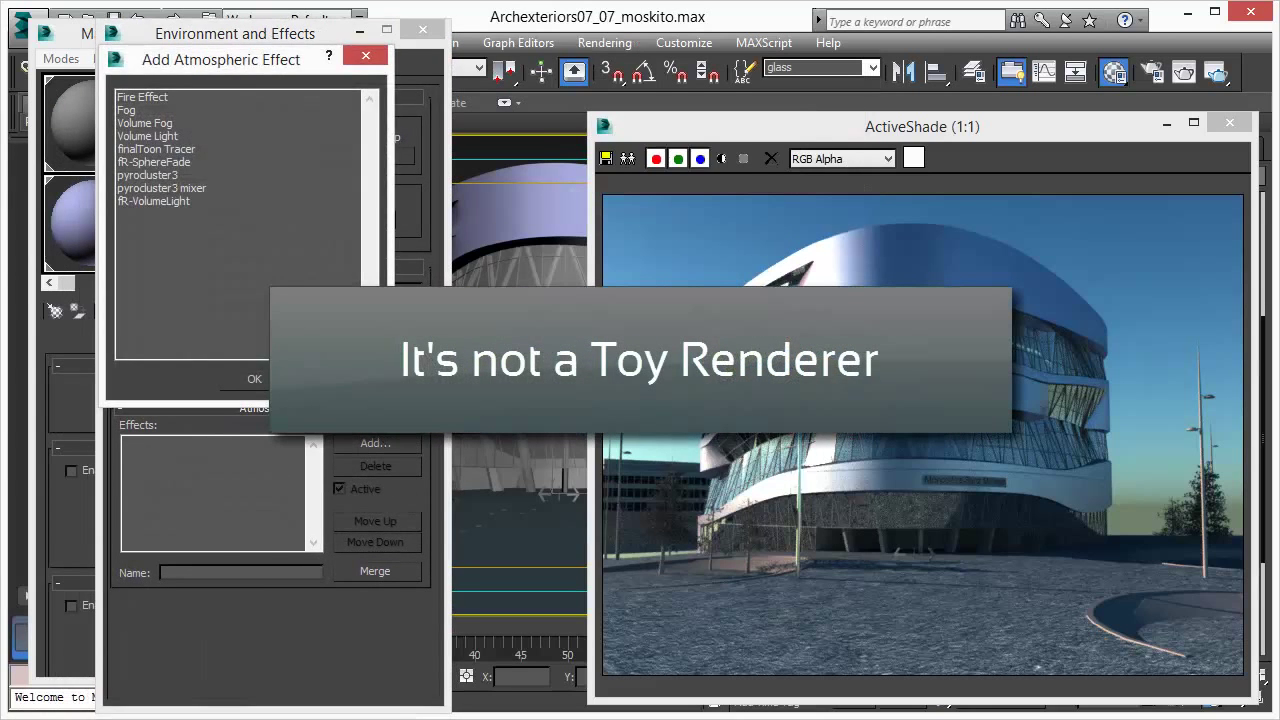
left_click(135, 110)
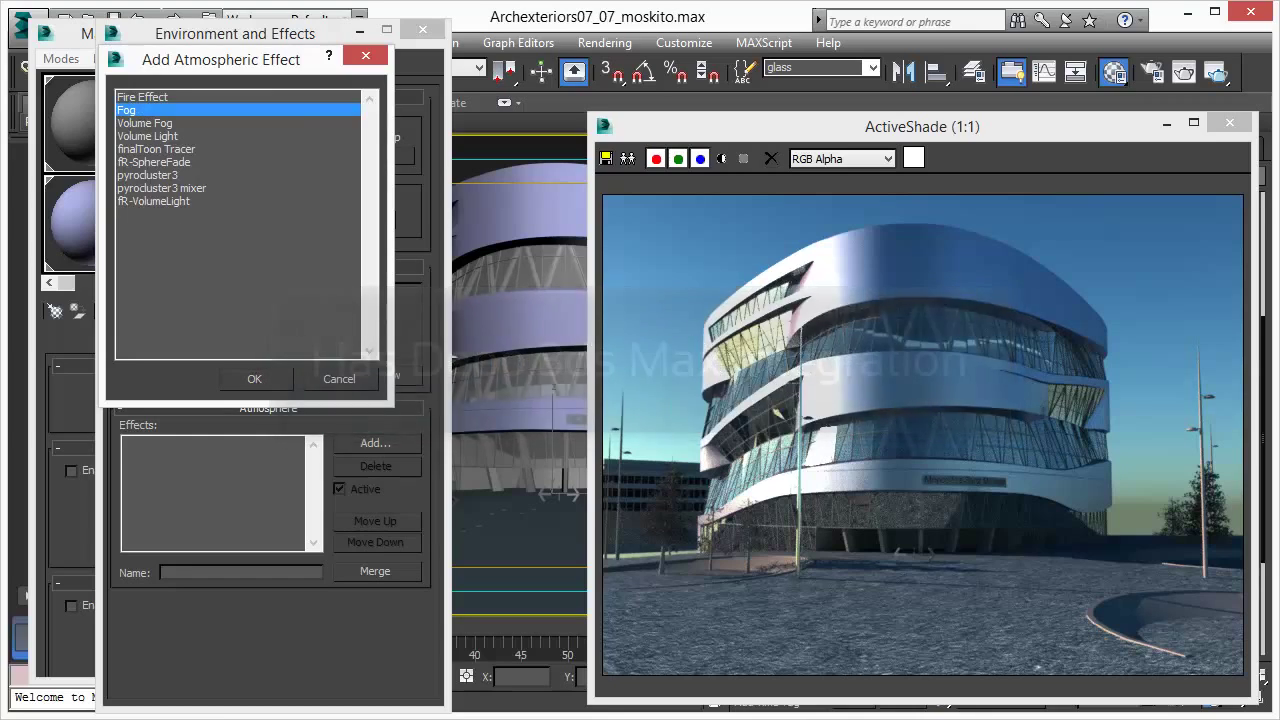
left_click(258, 378)
Step: Make the fog Layered and set its density to 10
scroll(334, 500, "down", 5)
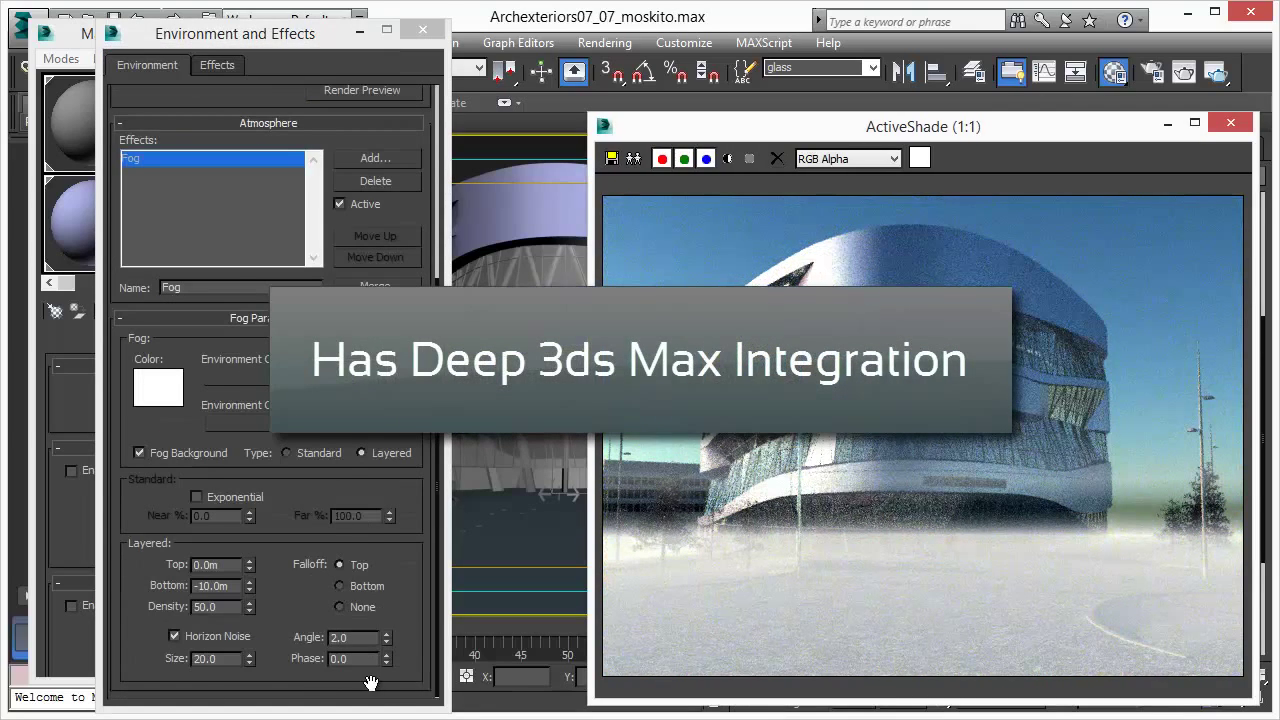
double_click(212, 607)
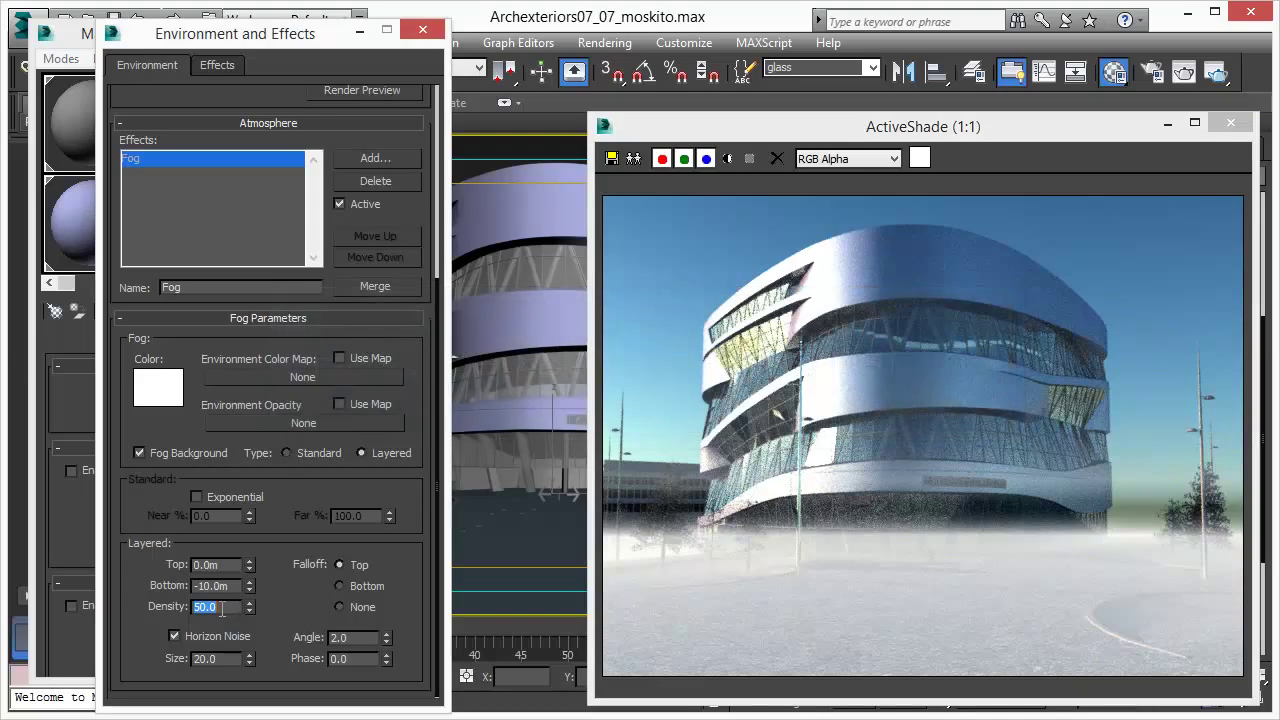
type("10")
key("Return")
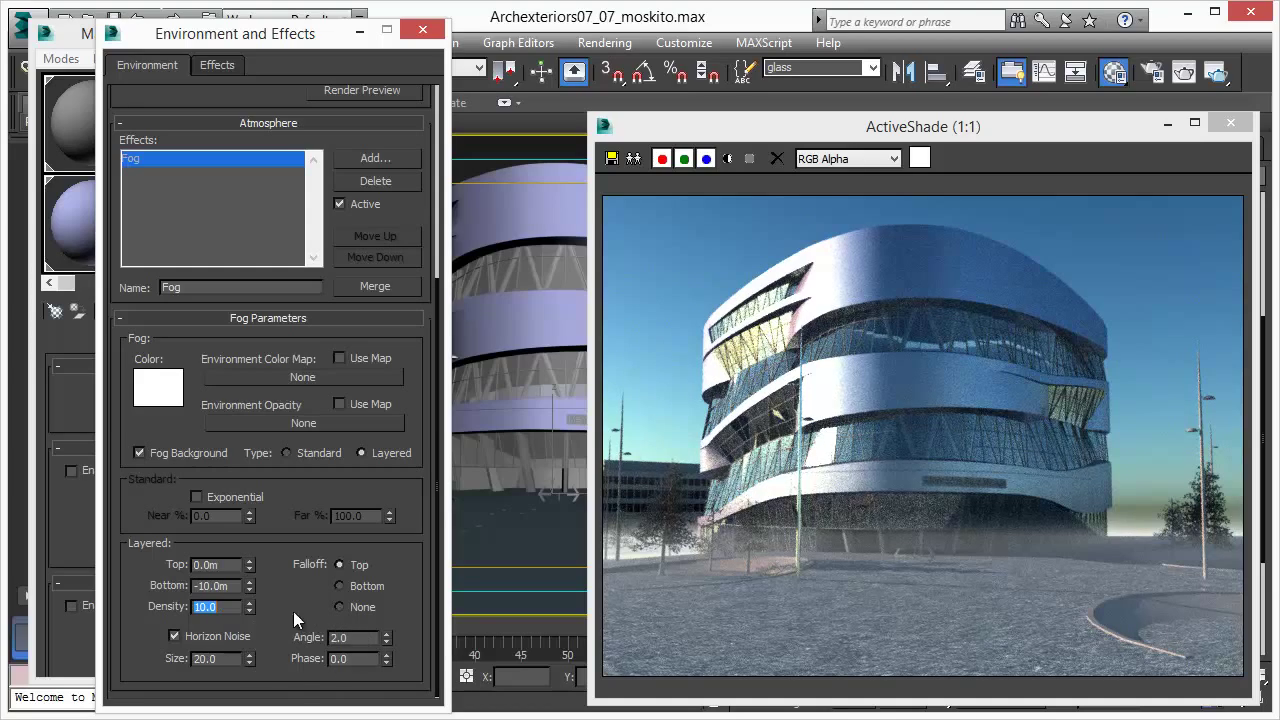
Step: Try a horizon noise angle of about 5.7 for the fog, return it to 0, and set the fog density to 100
left_click_drag(386, 628, 391, 593)
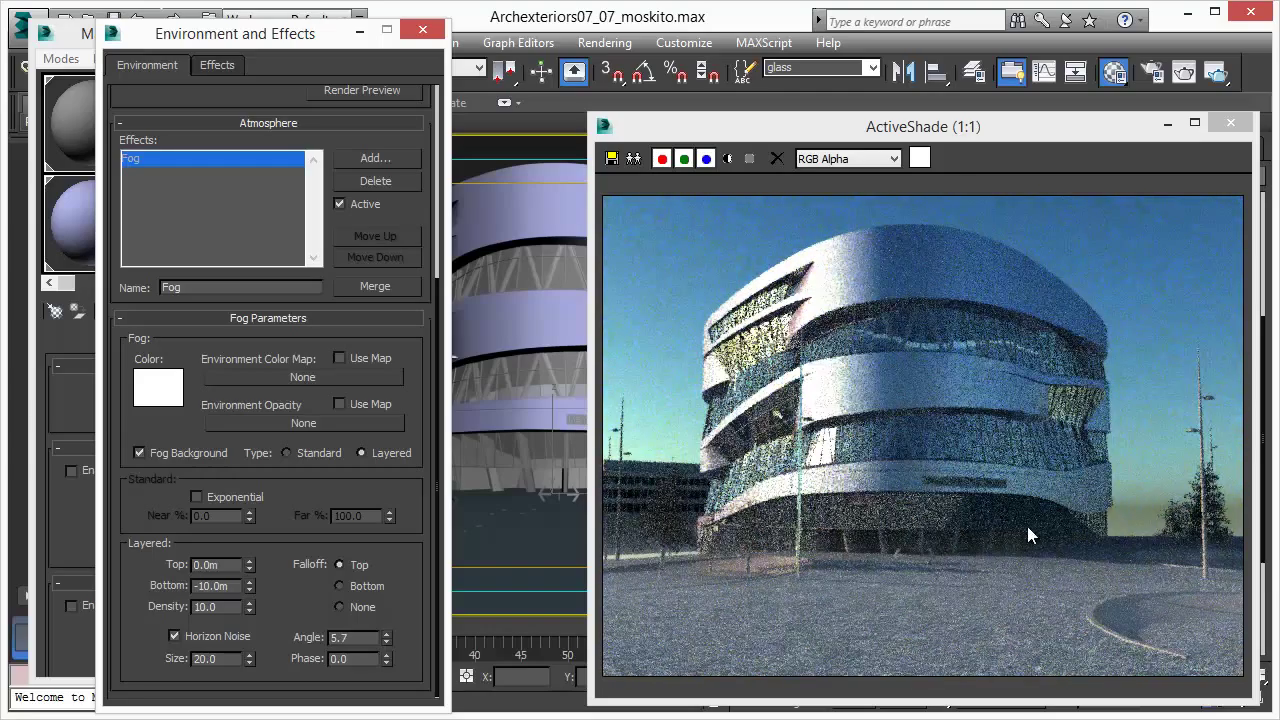
double_click(230, 608)
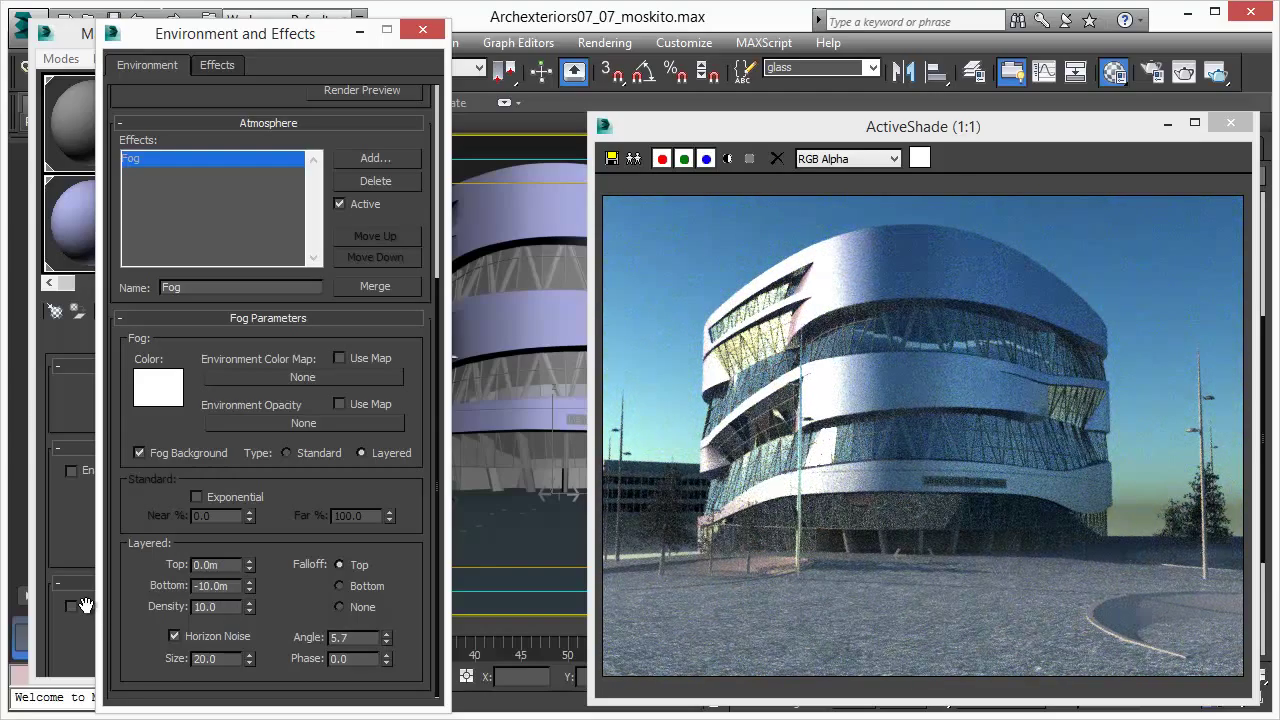
type("100")
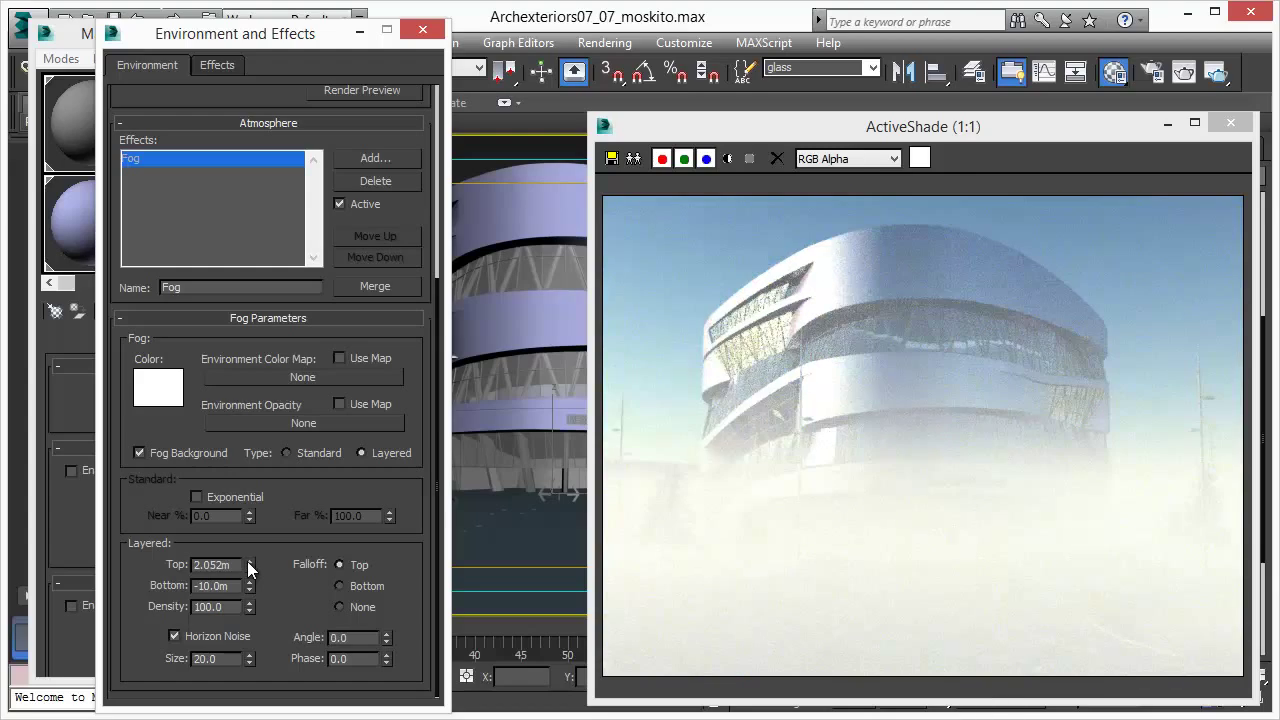
Step: Try raising the fog layer's top to about 6.6 m and reset it to 0 m
left_click_drag(249, 566, 252, 470)
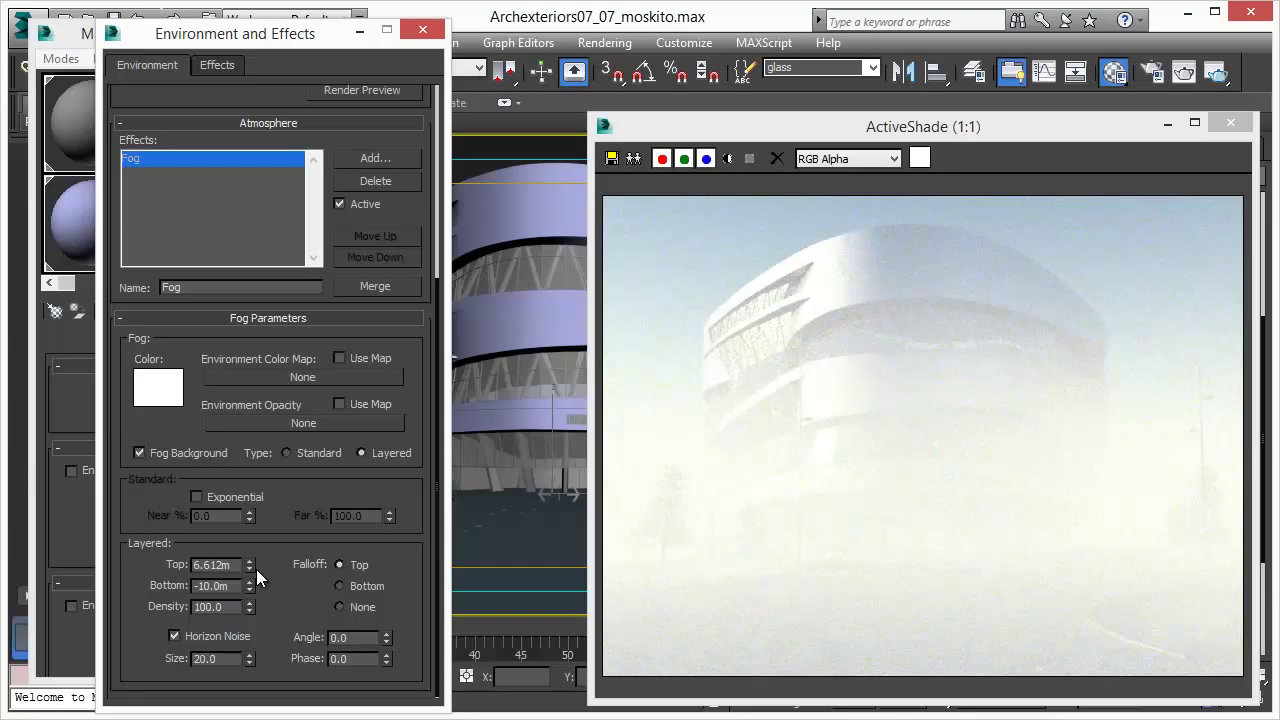
left_click_drag(250, 563, 186, 705)
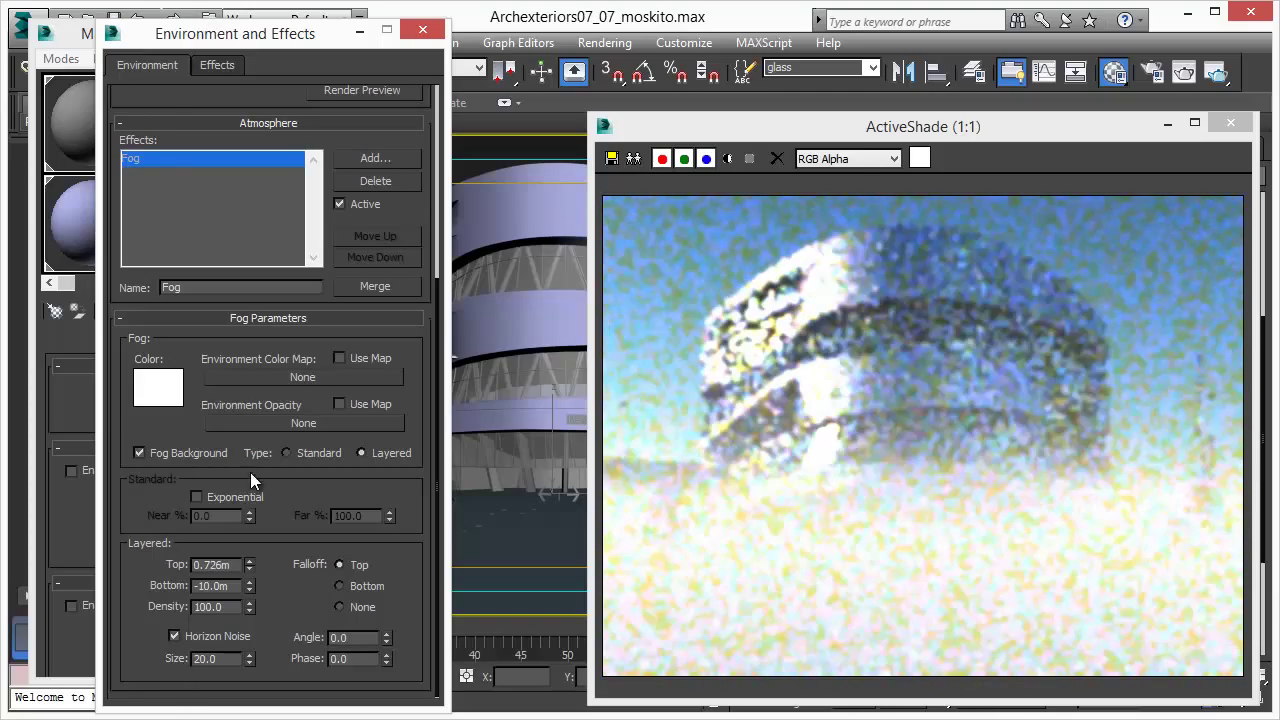
right_click(251, 562)
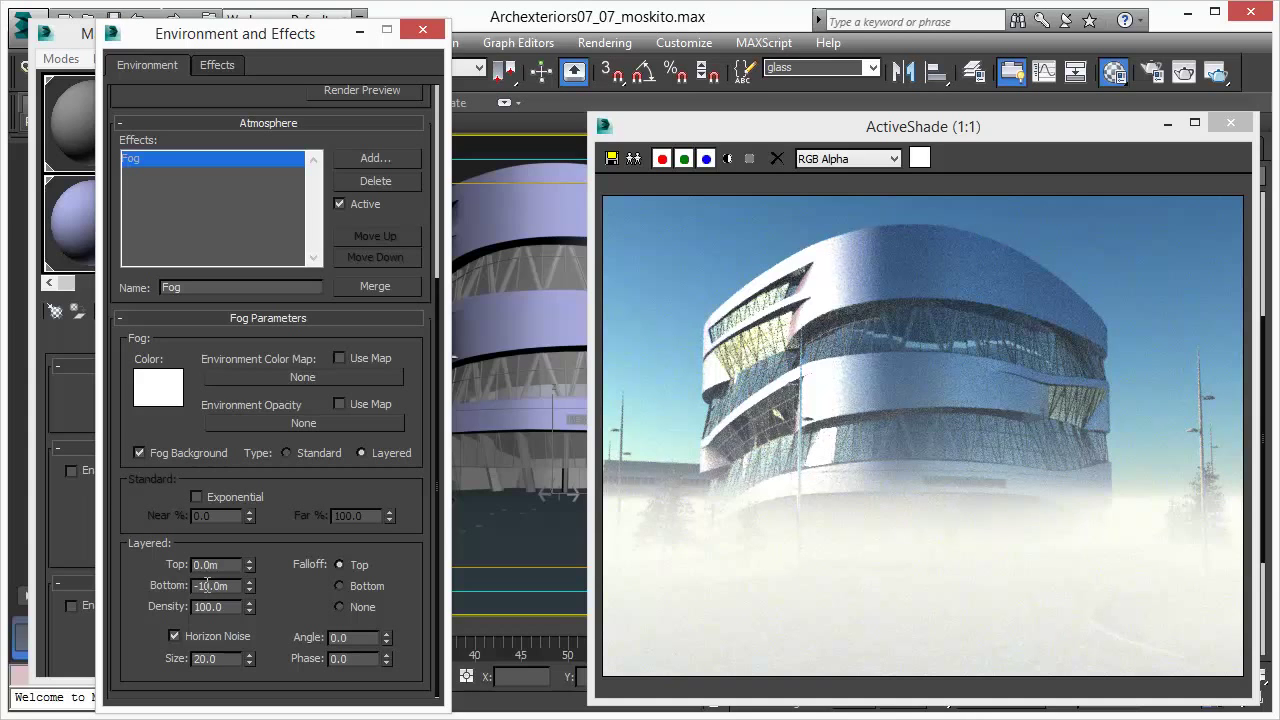
Step: Set the fog layer's bottom to -20 m and rearrange the environment settings and ActiveShade windows side by side
left_click_drag(211, 712, 222, 700)
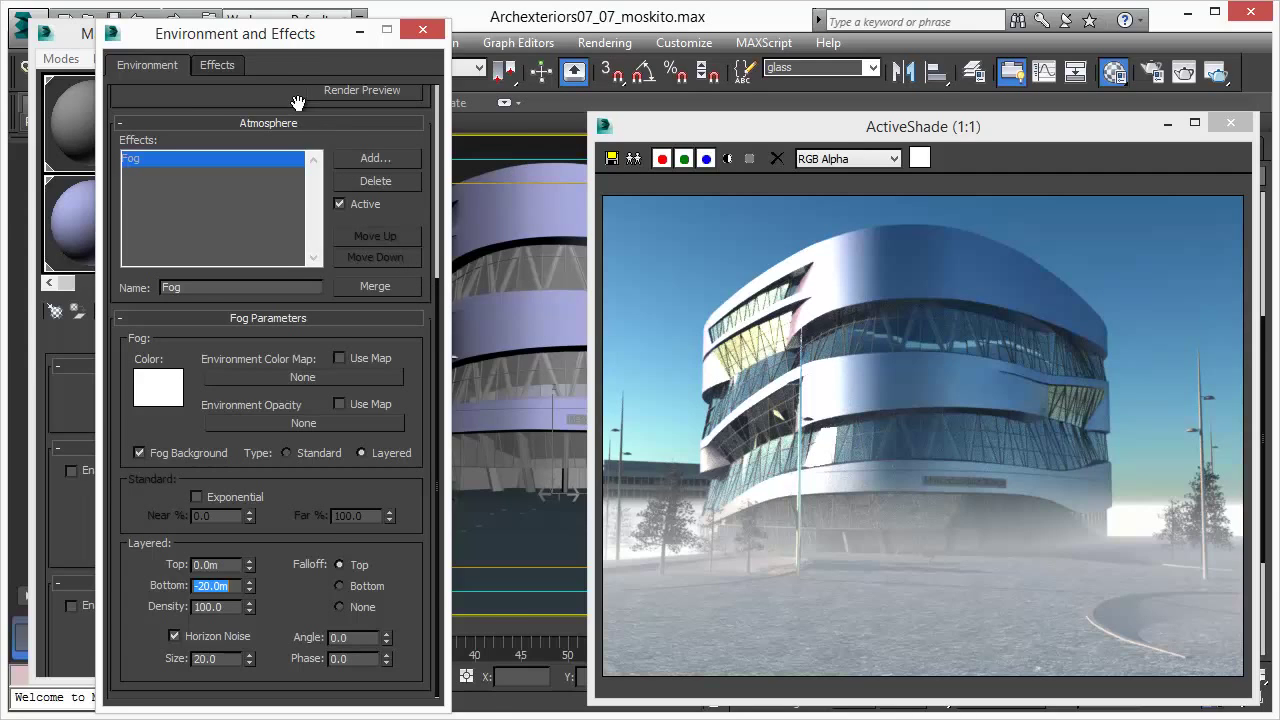
left_click_drag(281, 36, 333, 35)
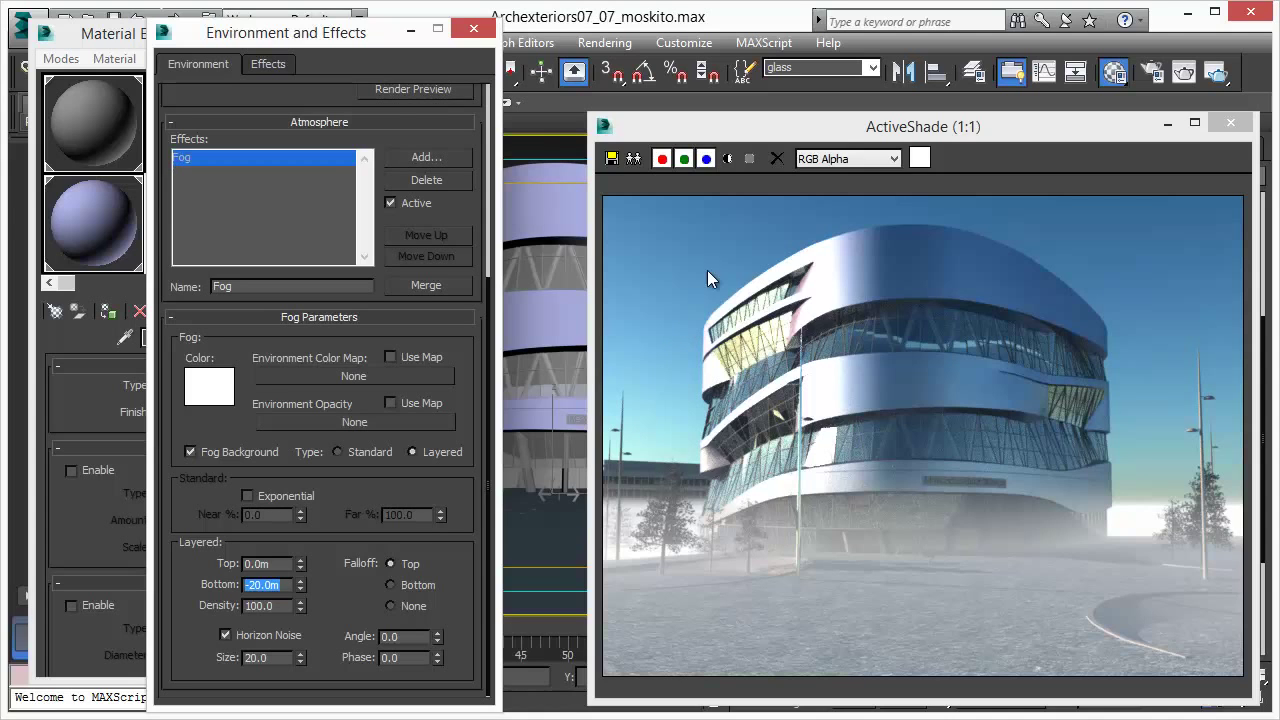
left_click_drag(840, 126, 780, 97)
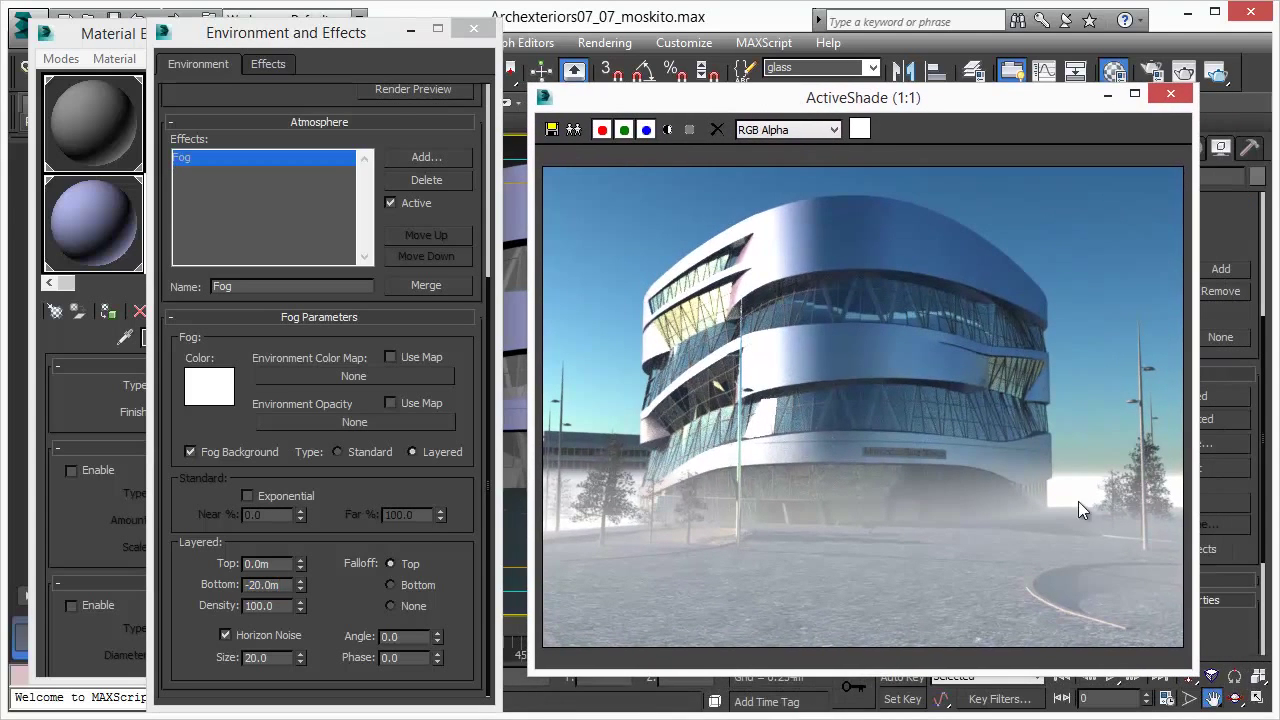